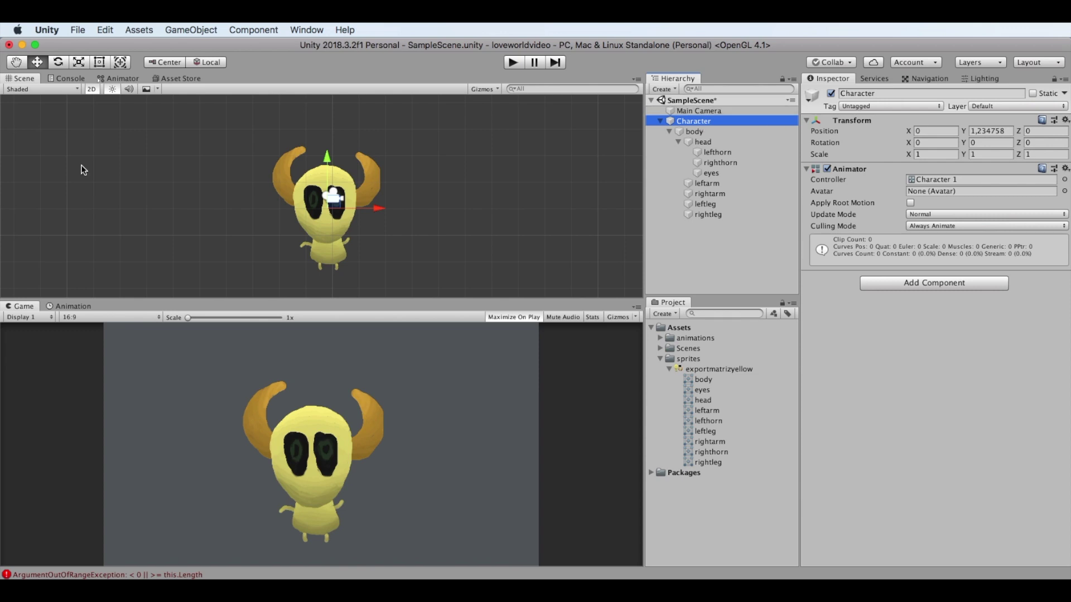
Show the Animation dopesheet for the Character's idle_char clip and list its animation clips.
left_click(68, 307)
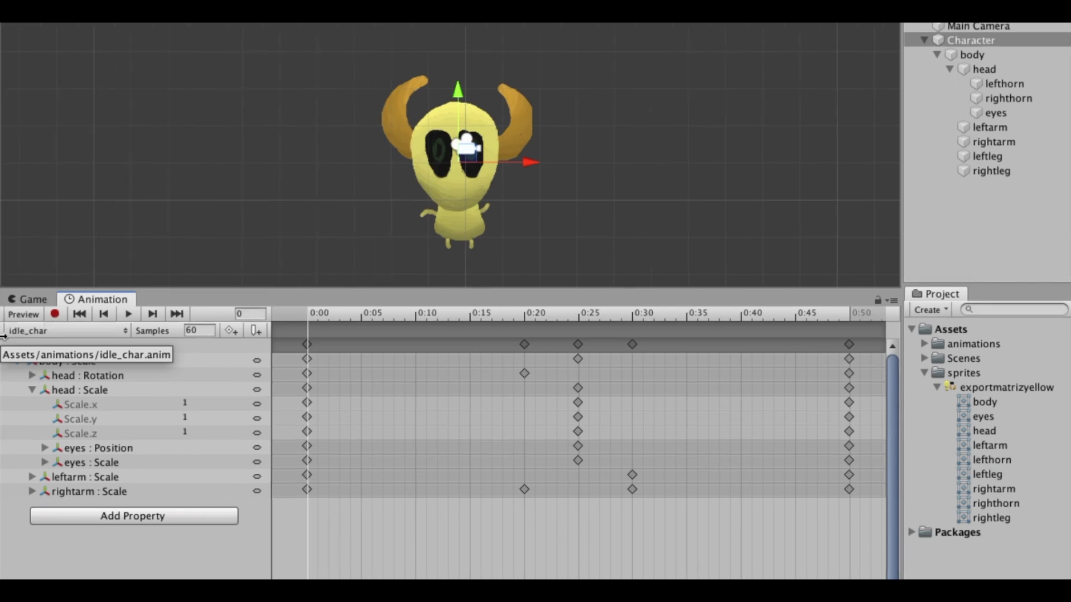
left_click(47, 332)
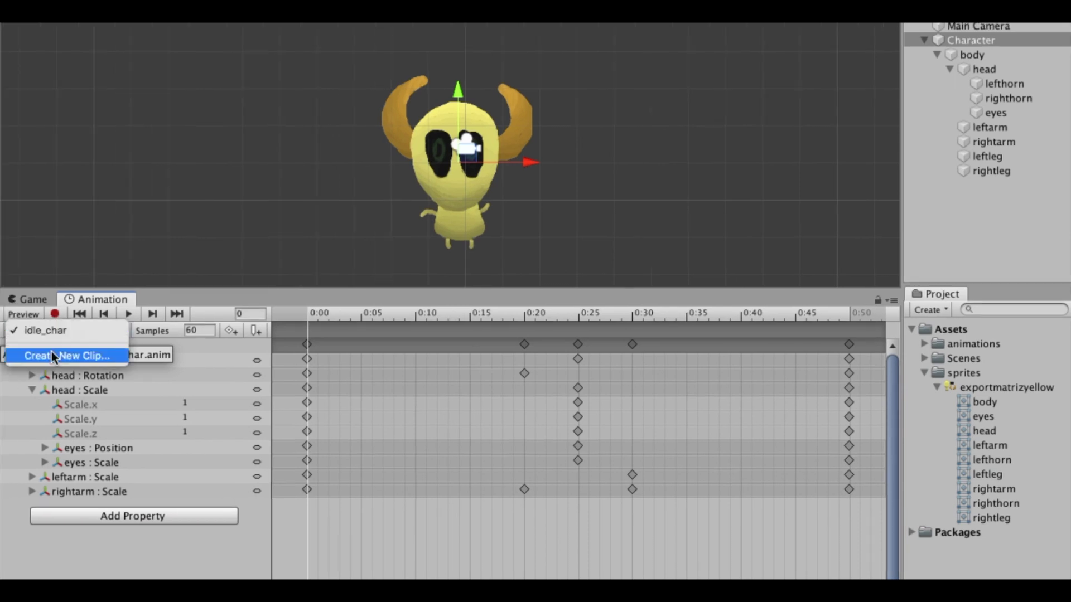
Create a new clip named 'angry' and save it in the animations folder.
left_click(51, 355)
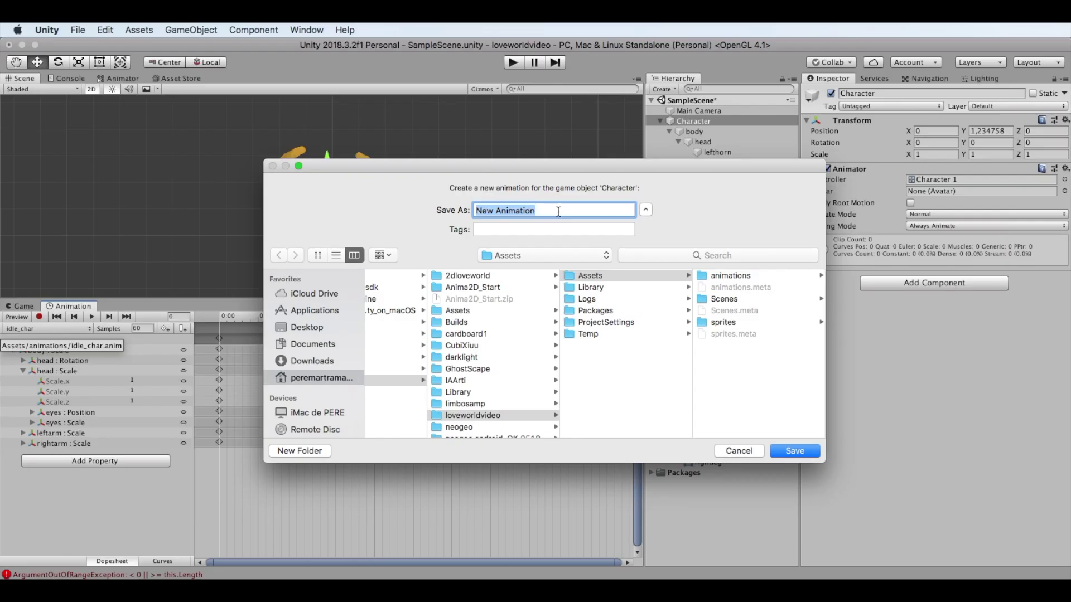
type("angry")
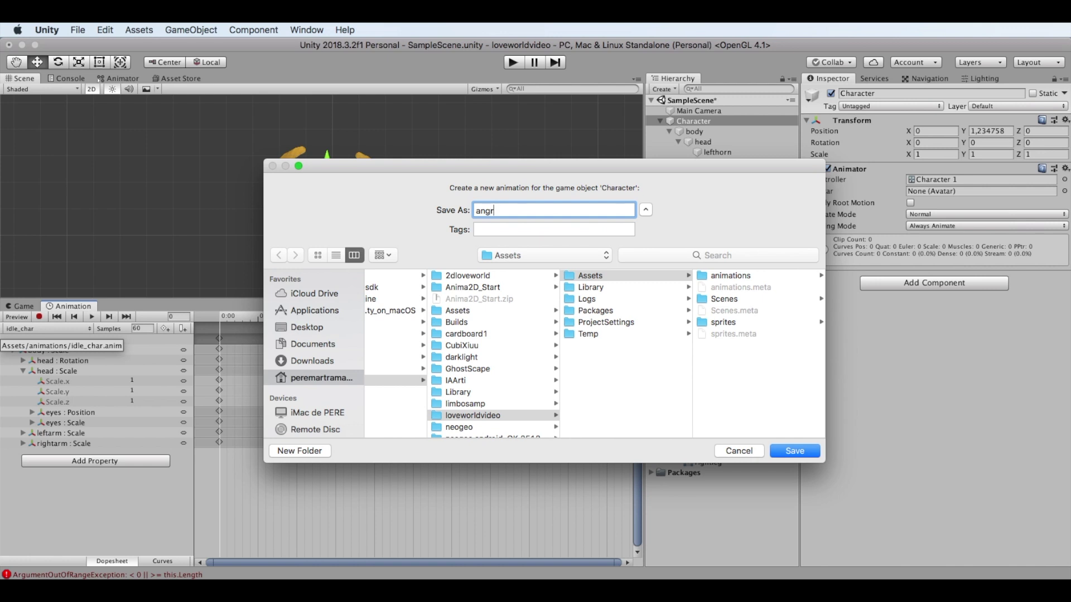
left_click(745, 276)
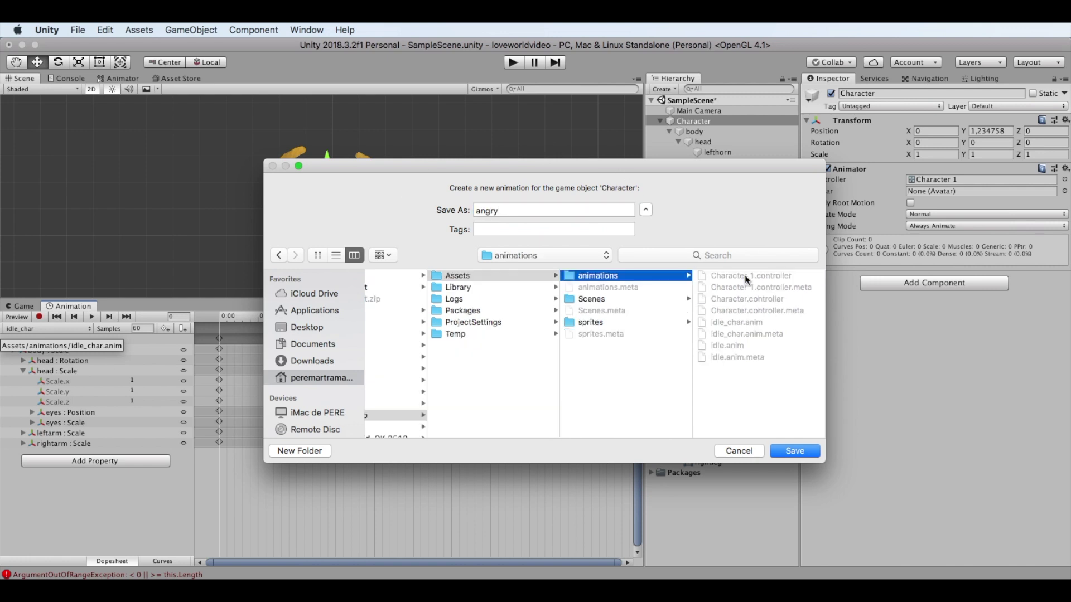
left_click(794, 451)
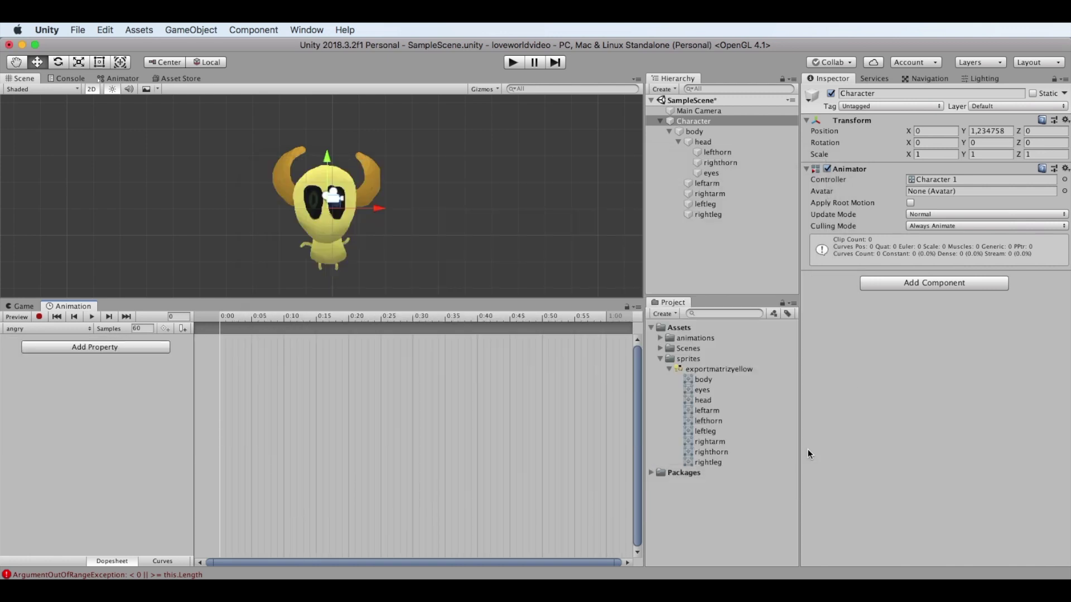
With recording on, key the head's colour pale pink at 0:05 and stronger pink at 0:10.
left_click(40, 316)
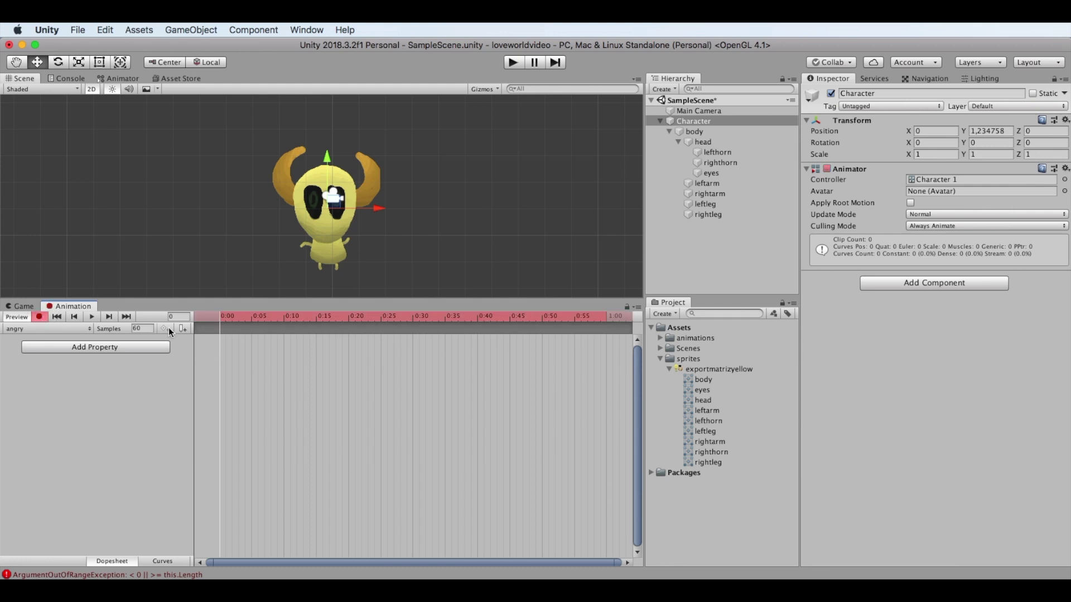
left_click(252, 316)
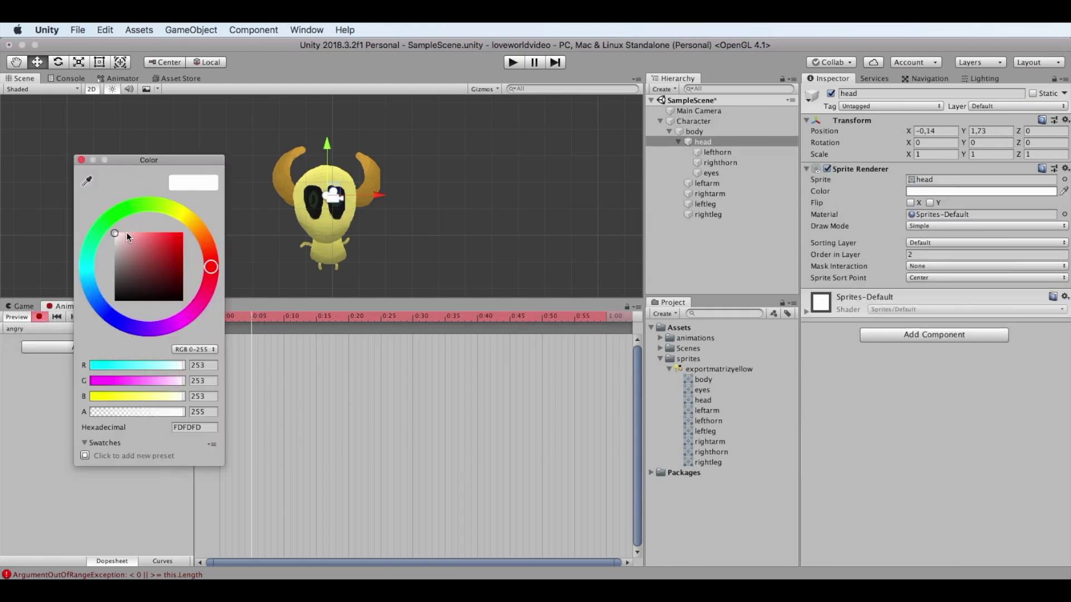
left_click(125, 234)
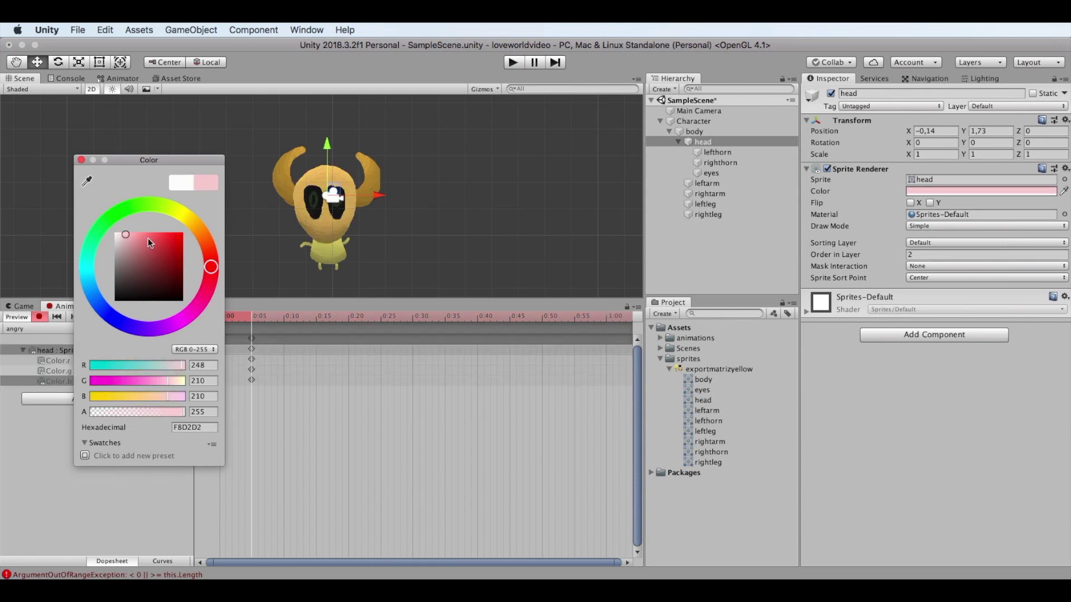
left_click(284, 314)
left_click(285, 316)
left_click(975, 191)
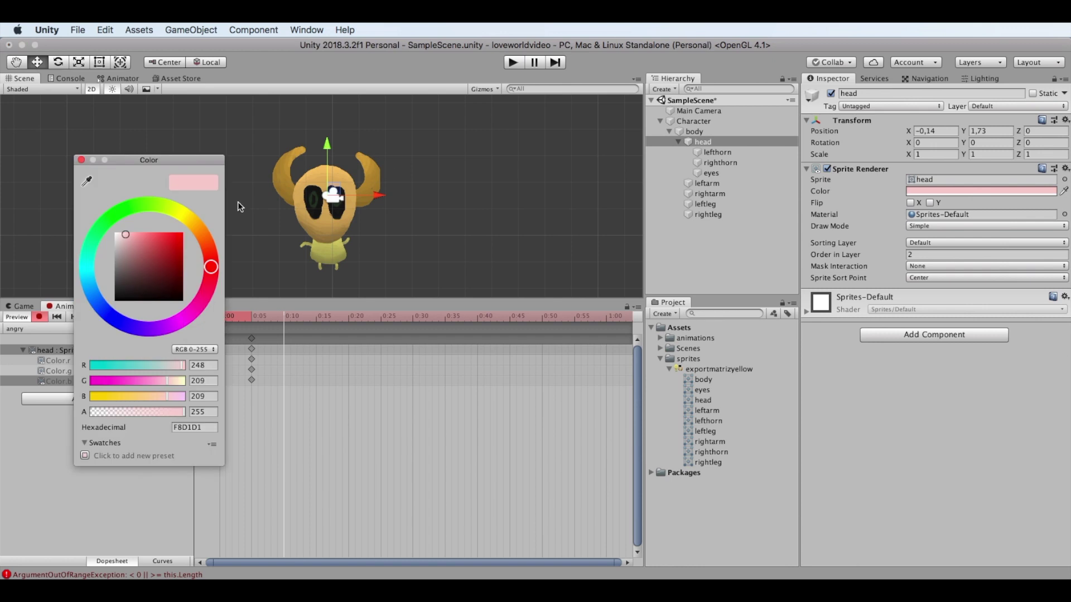
left_click(137, 234)
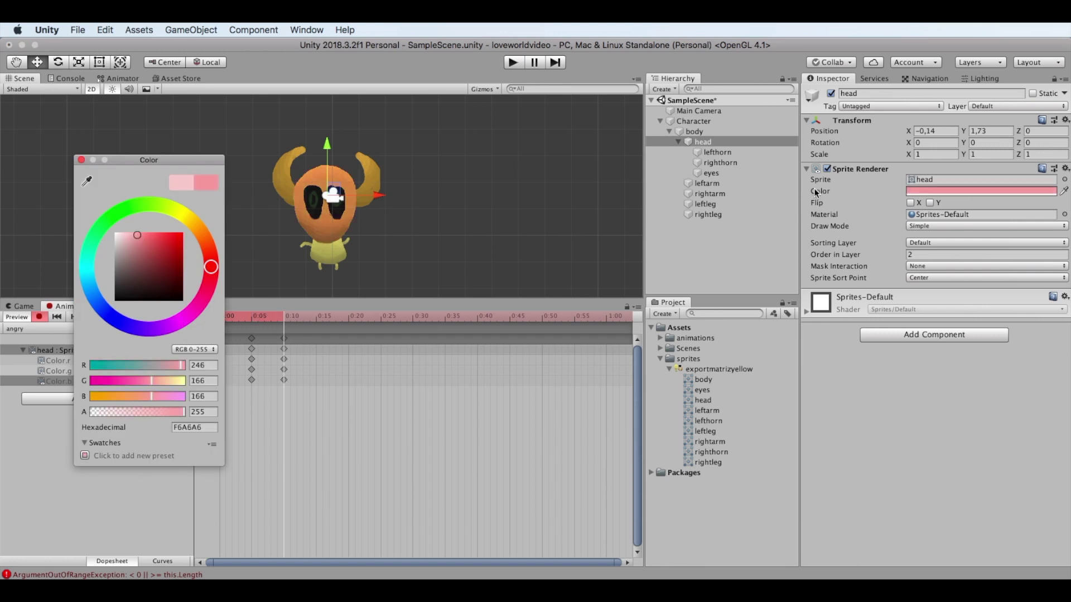
left_click(934, 191)
left_click(317, 316)
Key the head progressively redder at 0:15 and 0:20, reaching deep red at 0:25.
left_click(317, 315)
left_click(962, 191)
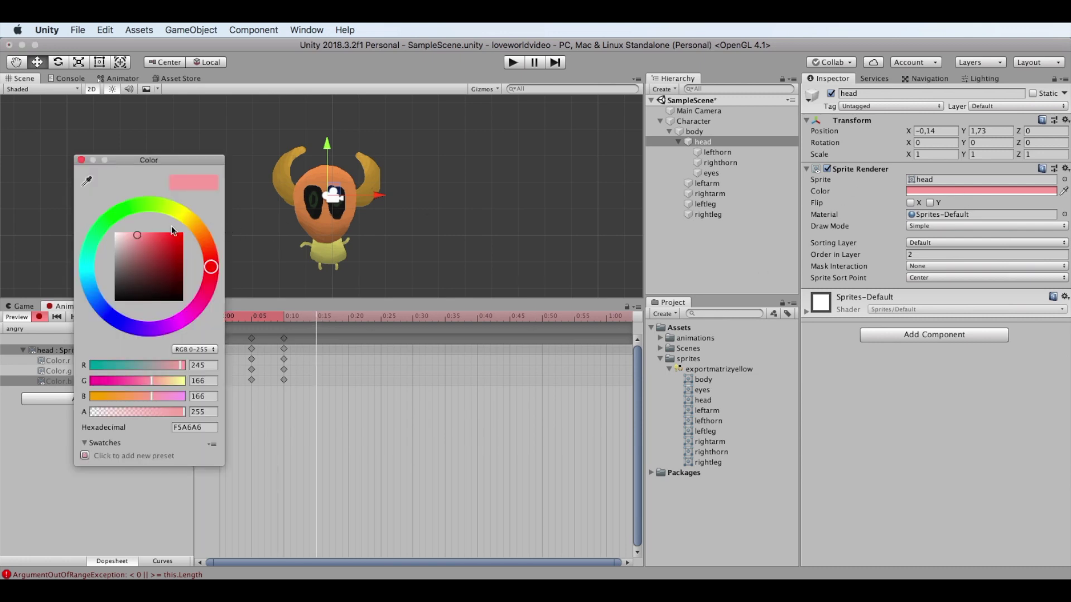
left_click(148, 235)
left_click(972, 192)
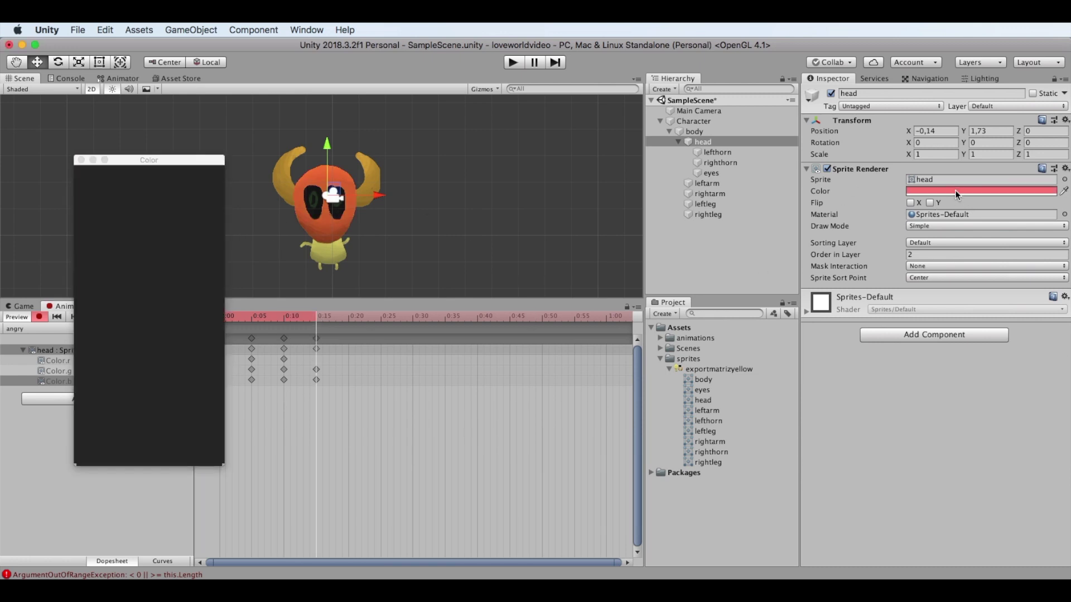
left_click(350, 314)
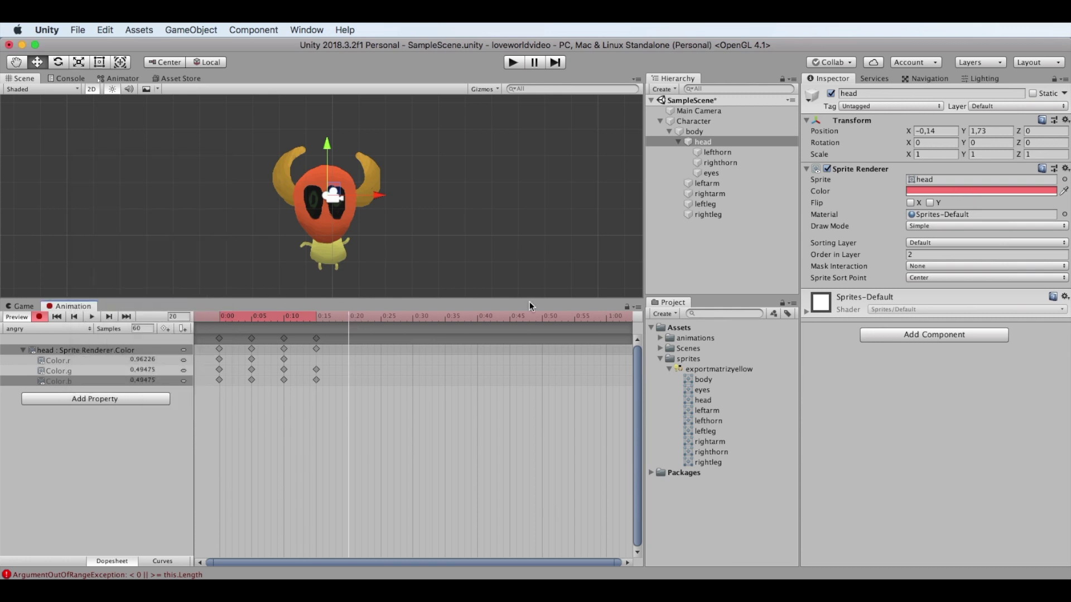
left_click(973, 191)
left_click(157, 233)
left_click(380, 315)
left_click(381, 315)
left_click(167, 234)
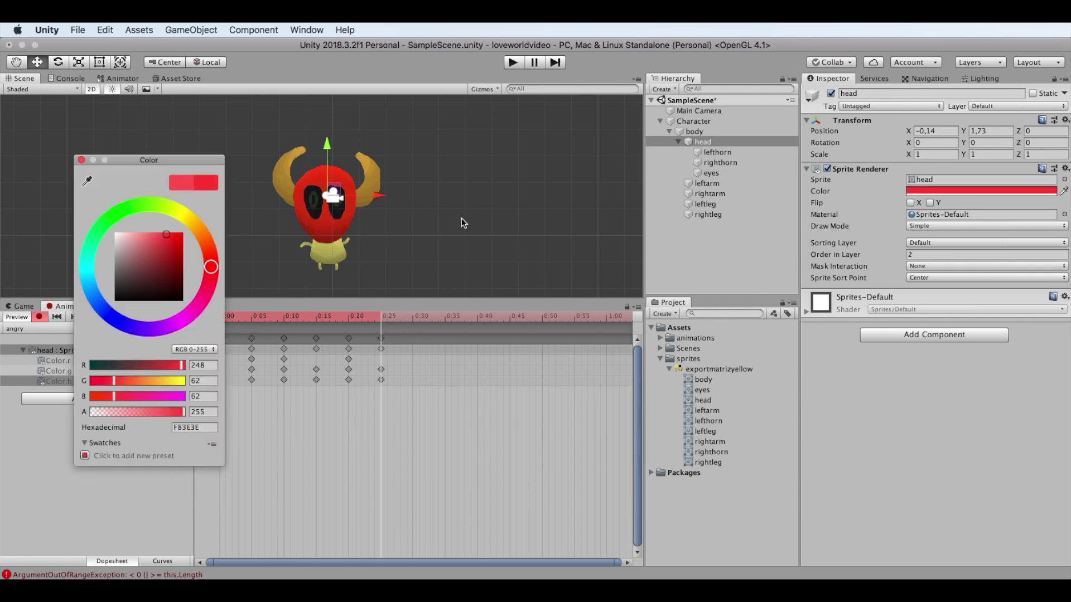
left_click(252, 315)
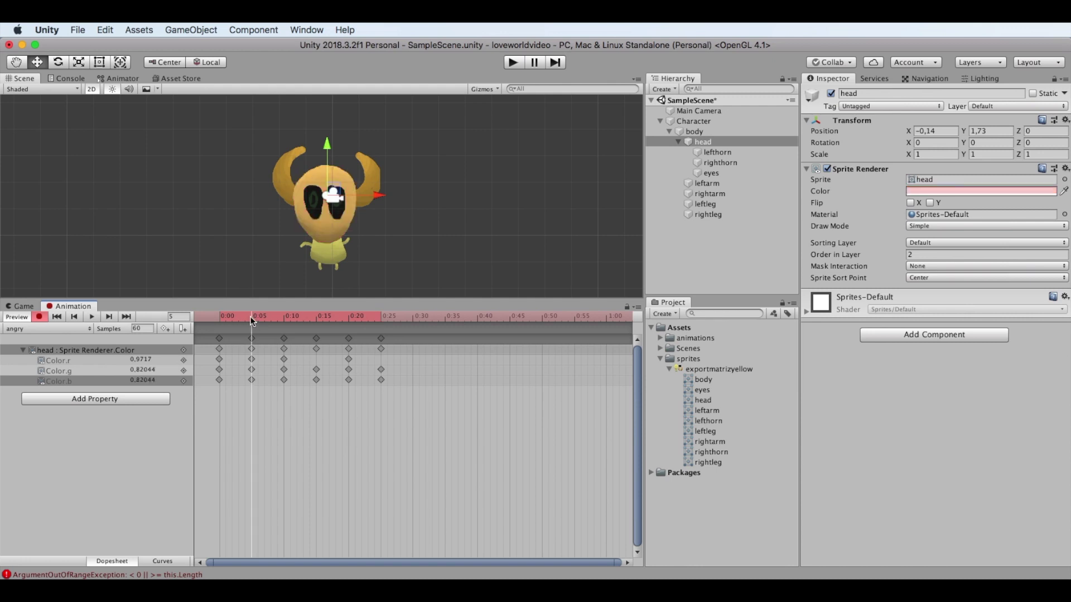
Key the body's colour from pale pink at 0:05 to red at 0:25.
left_click(695, 131)
left_click(981, 192)
left_click(120, 232)
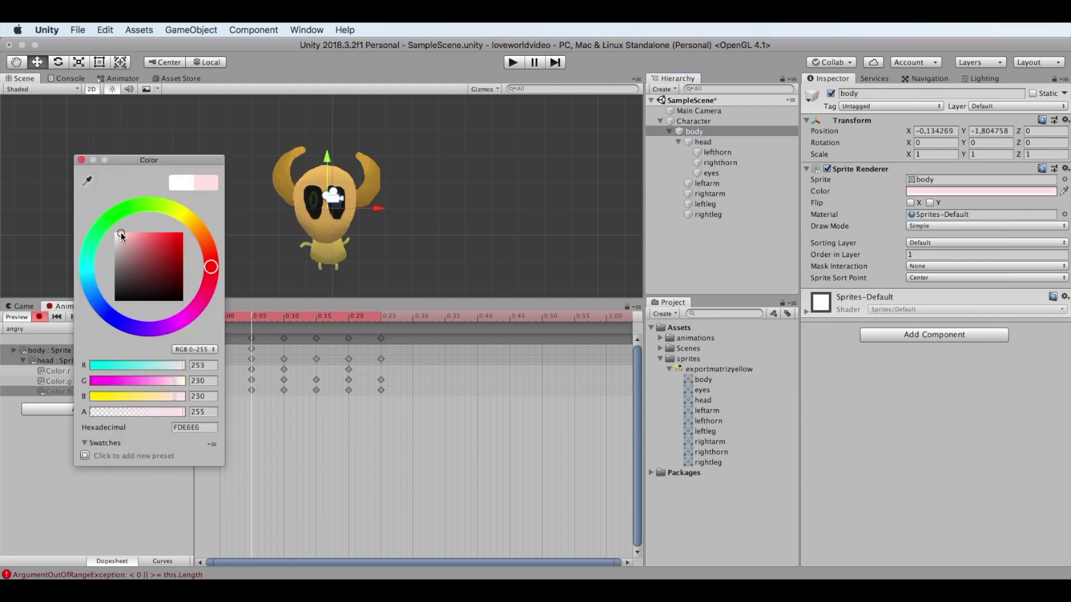
left_click(284, 315)
left_click(129, 232)
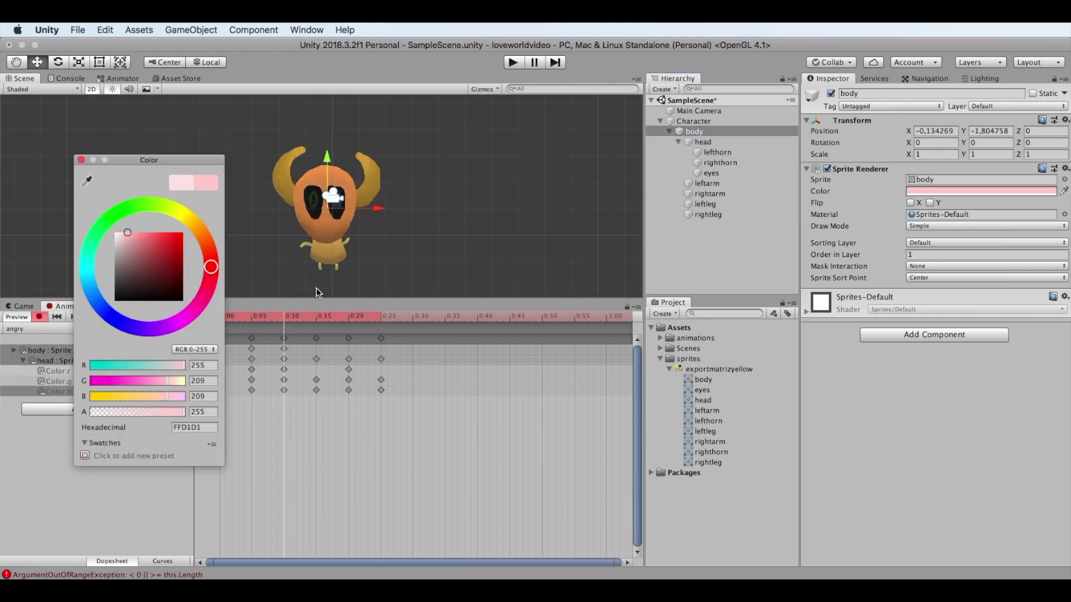
left_click(316, 315)
left_click(135, 232)
left_click(349, 316)
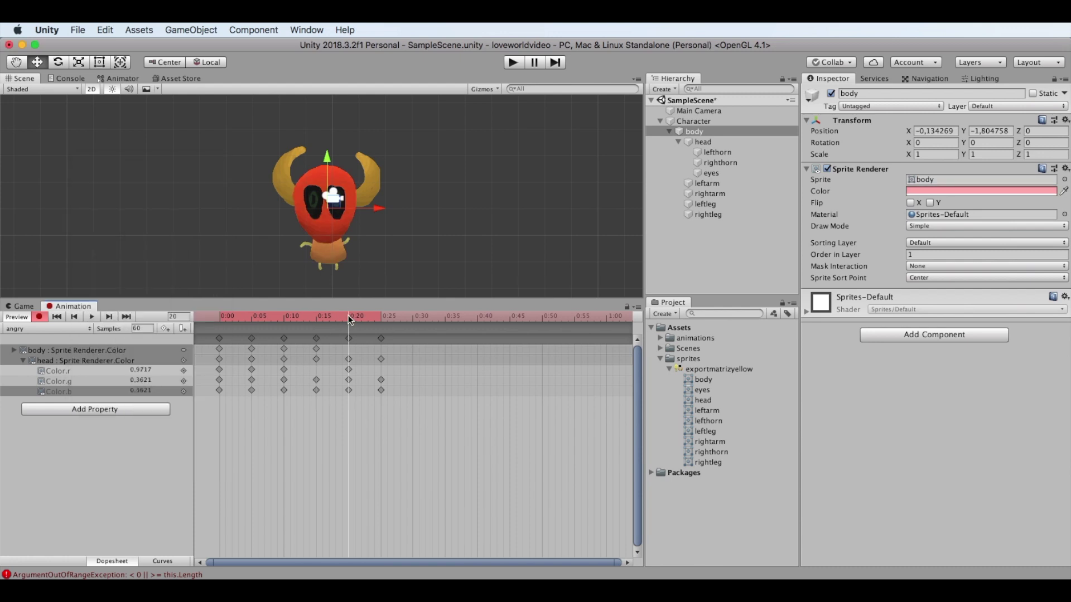
left_click(142, 234)
left_click(381, 315)
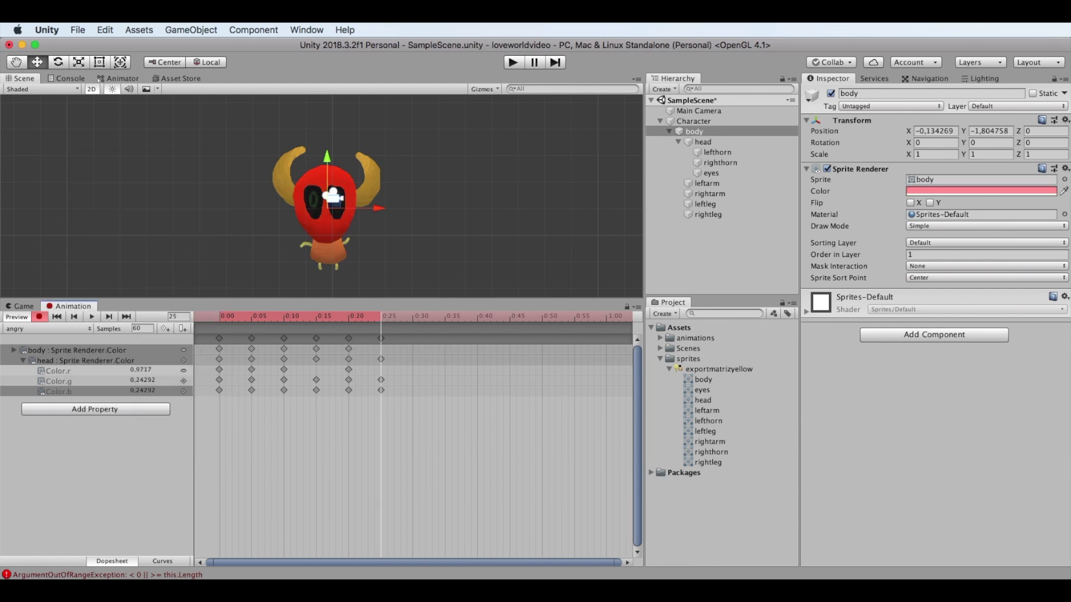
left_click(147, 232)
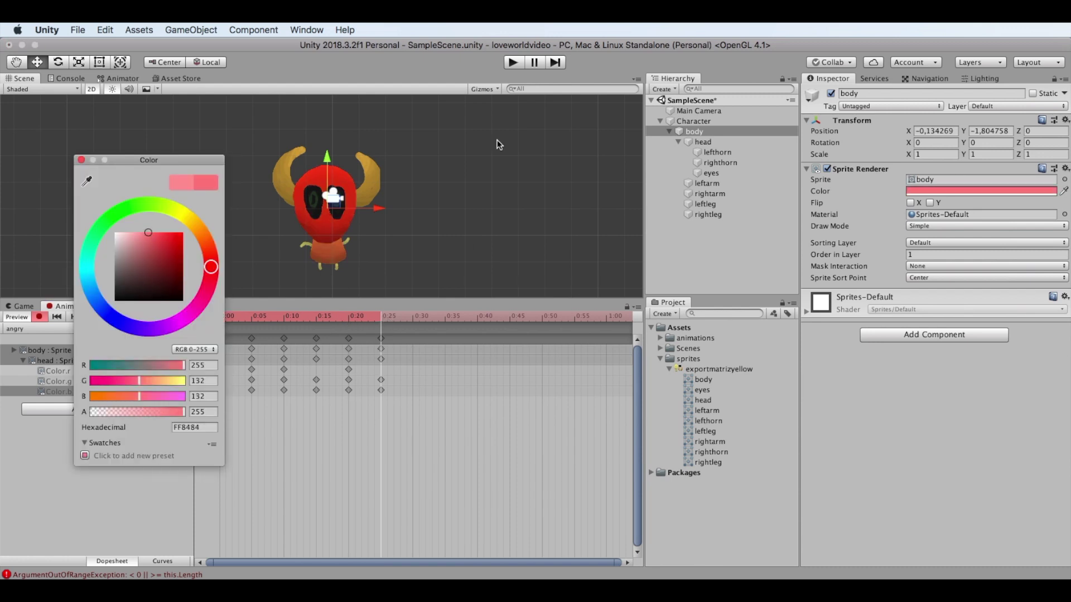
left_click(81, 160)
left_click(254, 315)
Key both horns' colour darkening from 0:05 to dark red (783737) at 0:25.
left_click(731, 152)
left_click(731, 160, "shift")
left_click(966, 191)
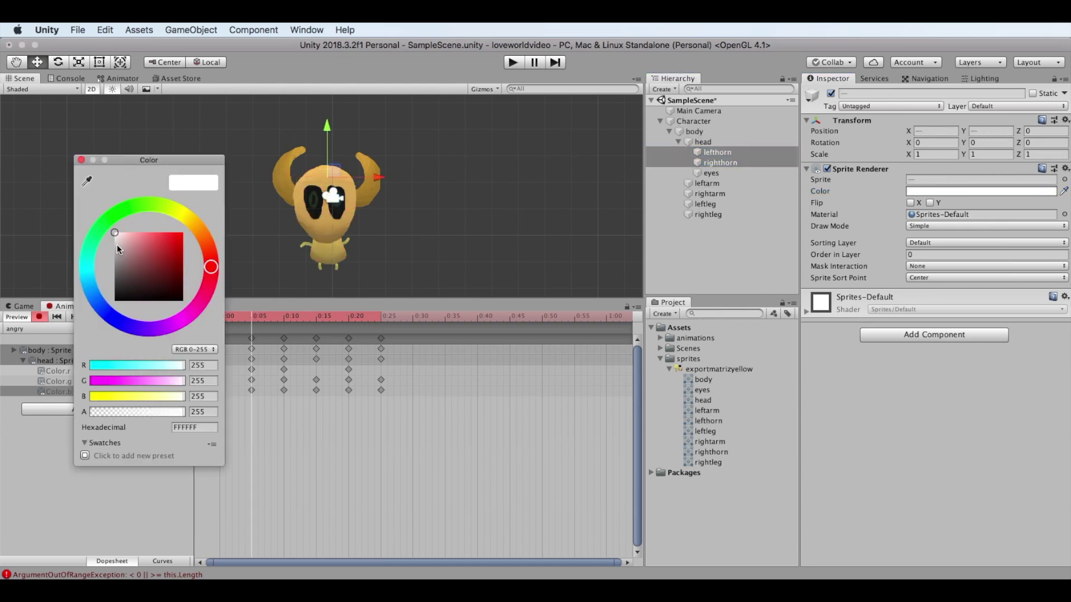
left_click(116, 243)
left_click(283, 317)
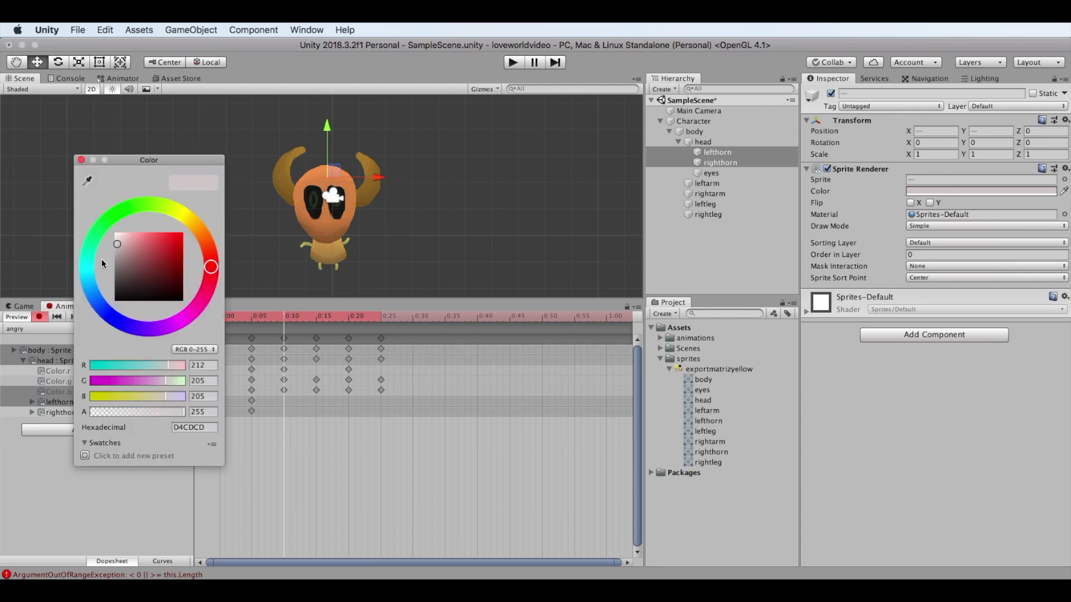
left_click(124, 252)
left_click(315, 316)
left_click(134, 258)
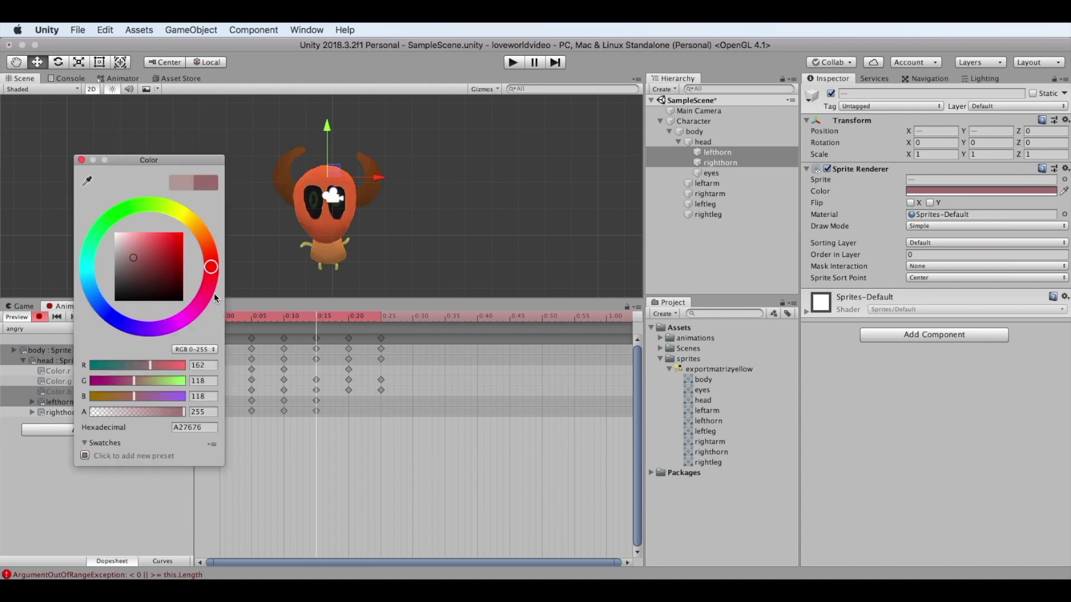
left_click(349, 316)
left_click(146, 265)
left_click(381, 316)
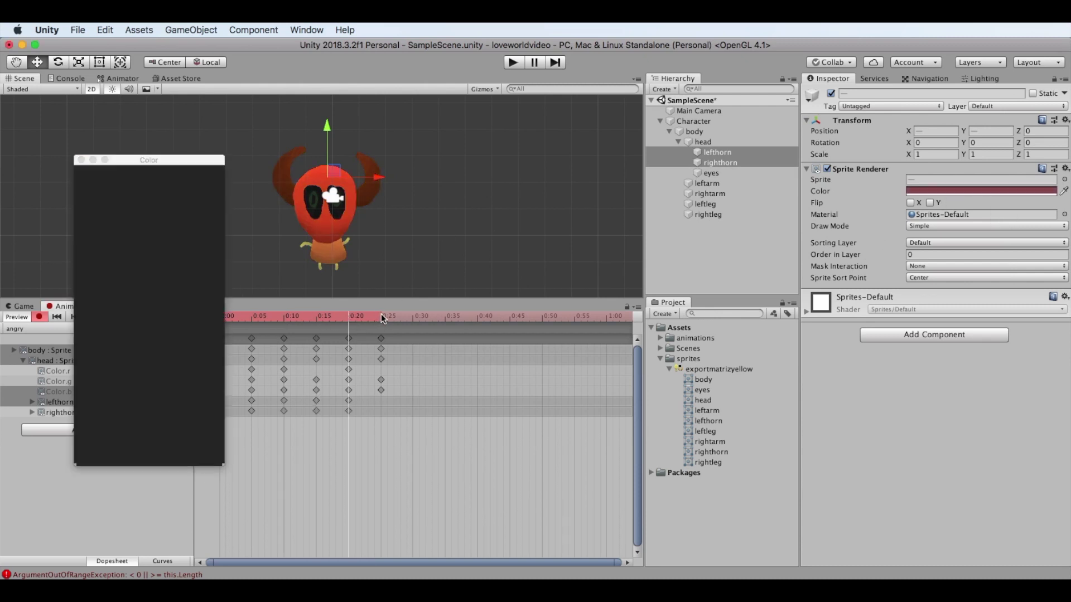
left_click(152, 267)
left_click(385, 338)
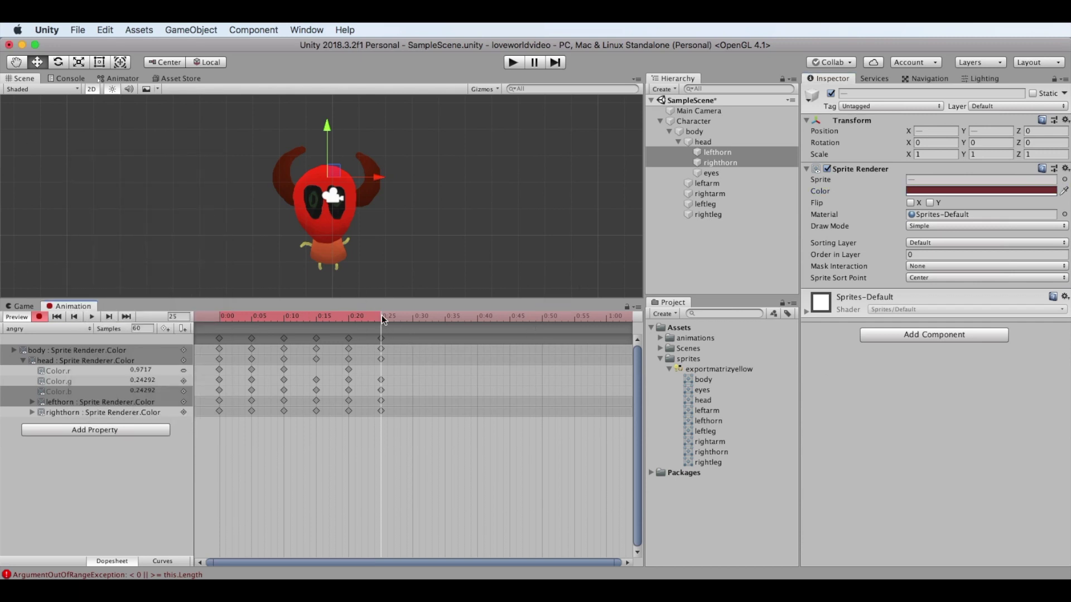
left_click(413, 317)
left_click(702, 142)
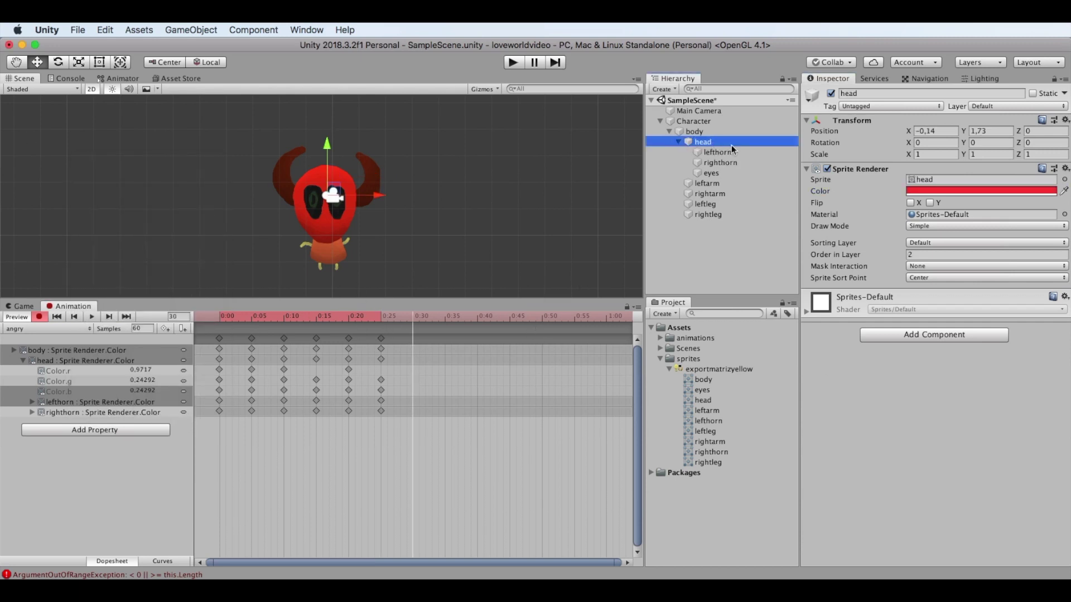
Key the head's Scale X and Y to 1.2 at 0:30.
left_click(989, 154)
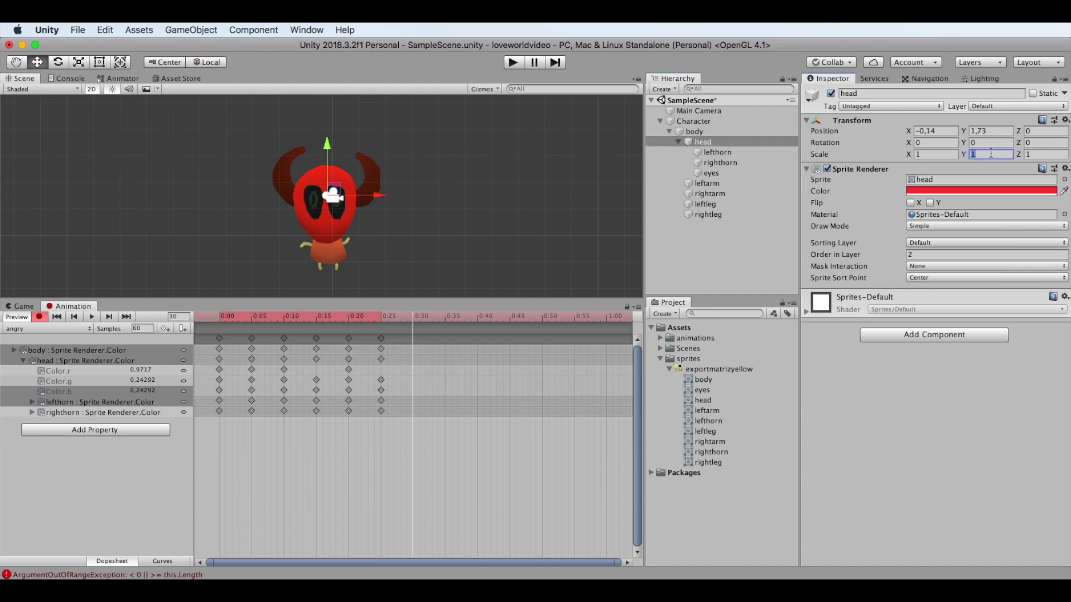
left_click(995, 154)
type(",2")
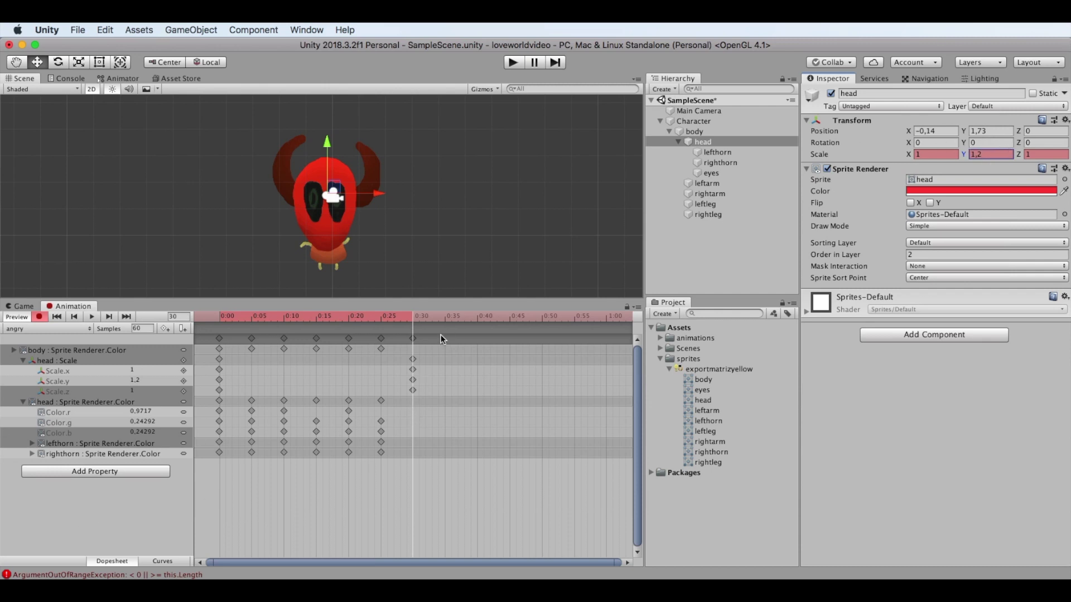
left_click(933, 154)
type("1,2")
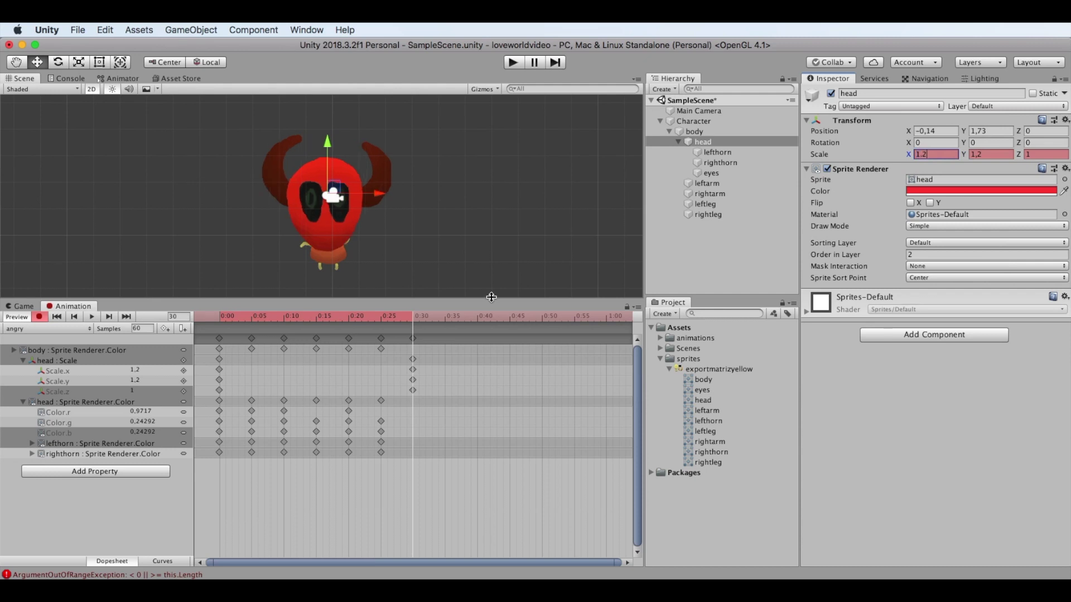
key("Tab")
left_click(139, 391)
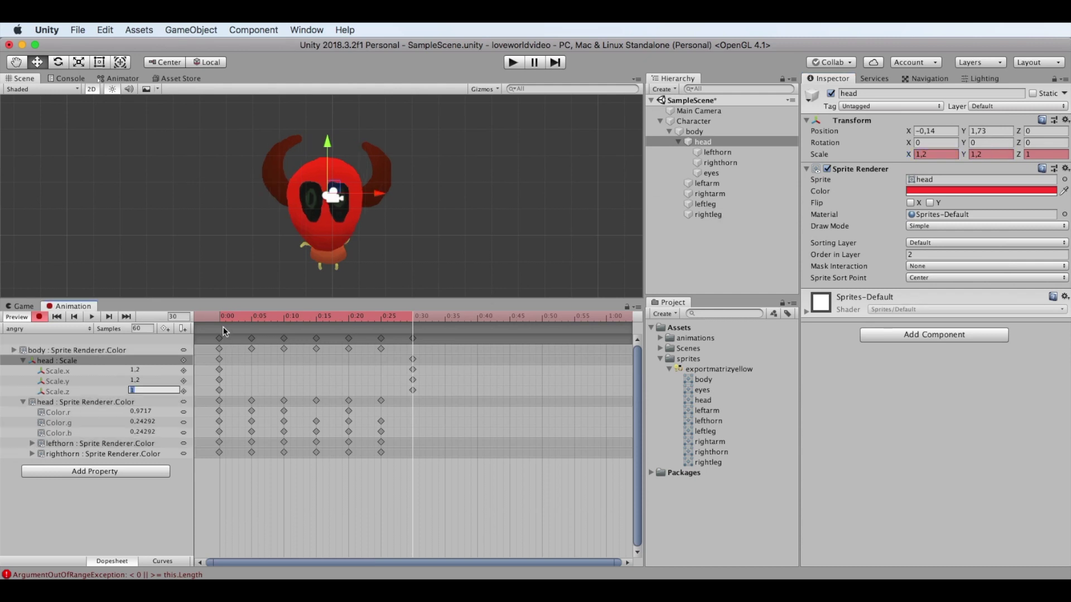
Preview the angry clip from the start, then return the playhead to 0:30.
left_click(222, 316)
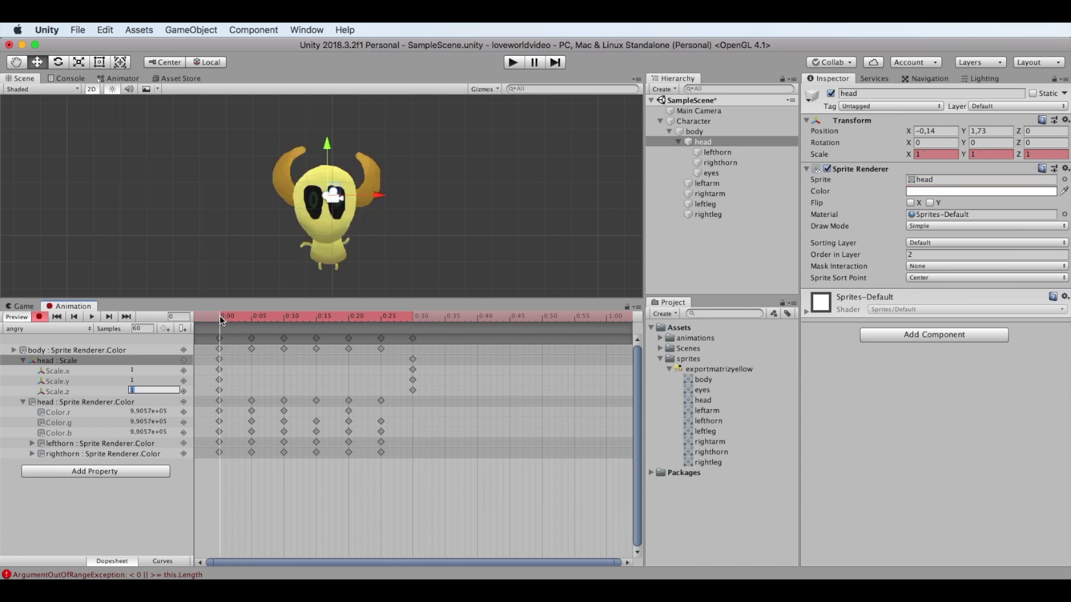
left_click(91, 321)
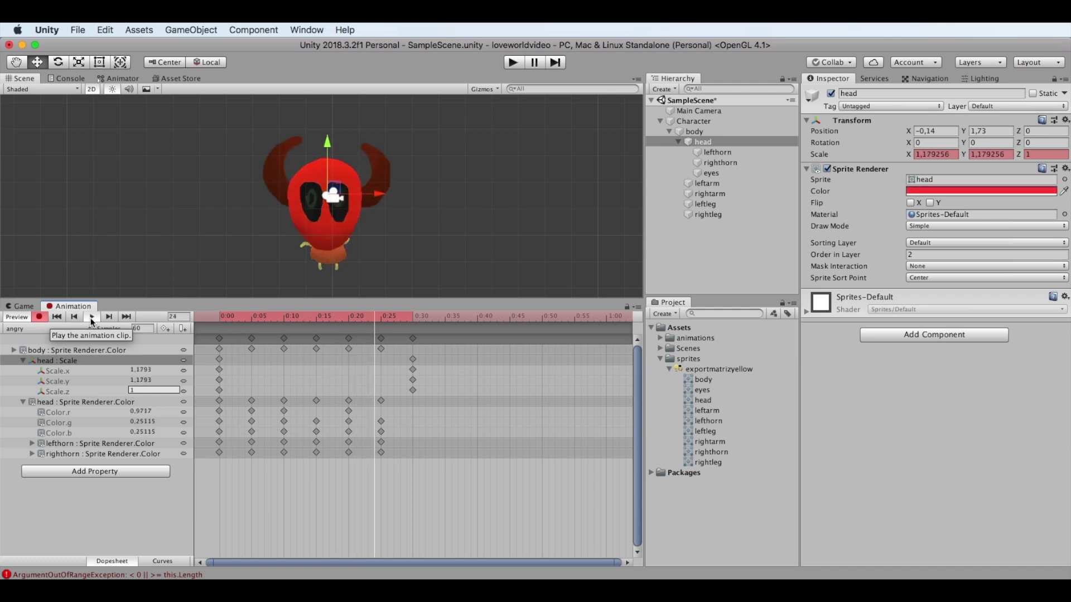
left_click(92, 321)
left_click(411, 316)
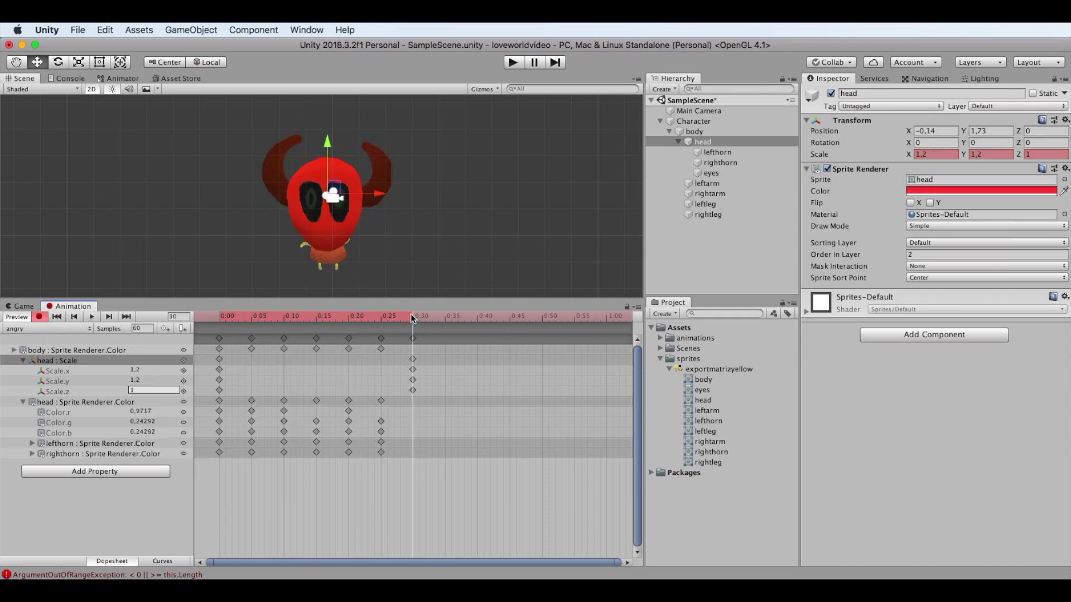
left_click(102, 472)
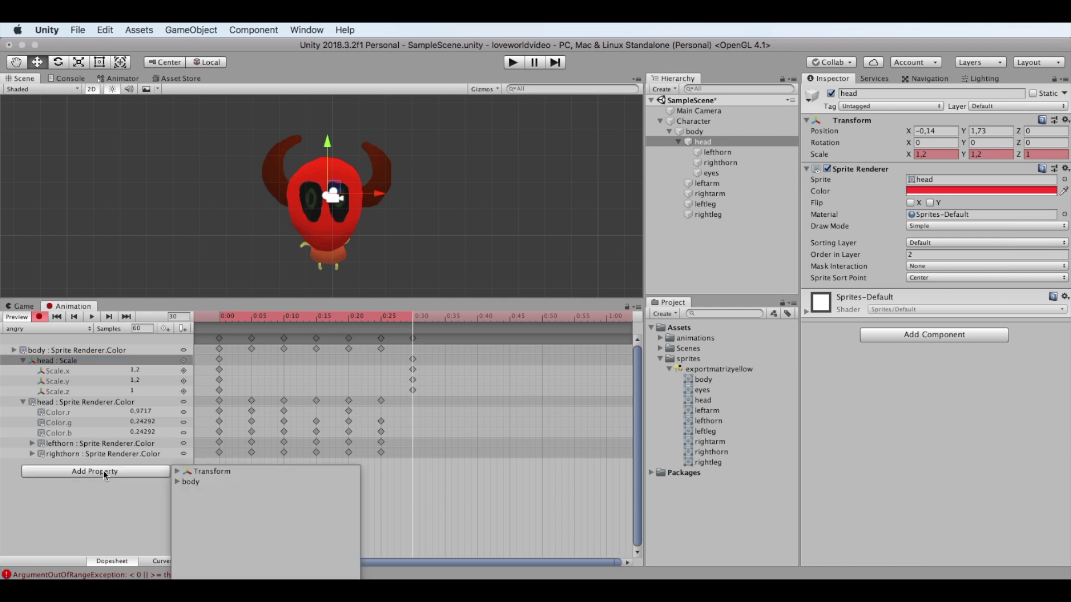
Add a head Transform Position track and set Position.y to 2 at 0:30.
left_click(177, 482)
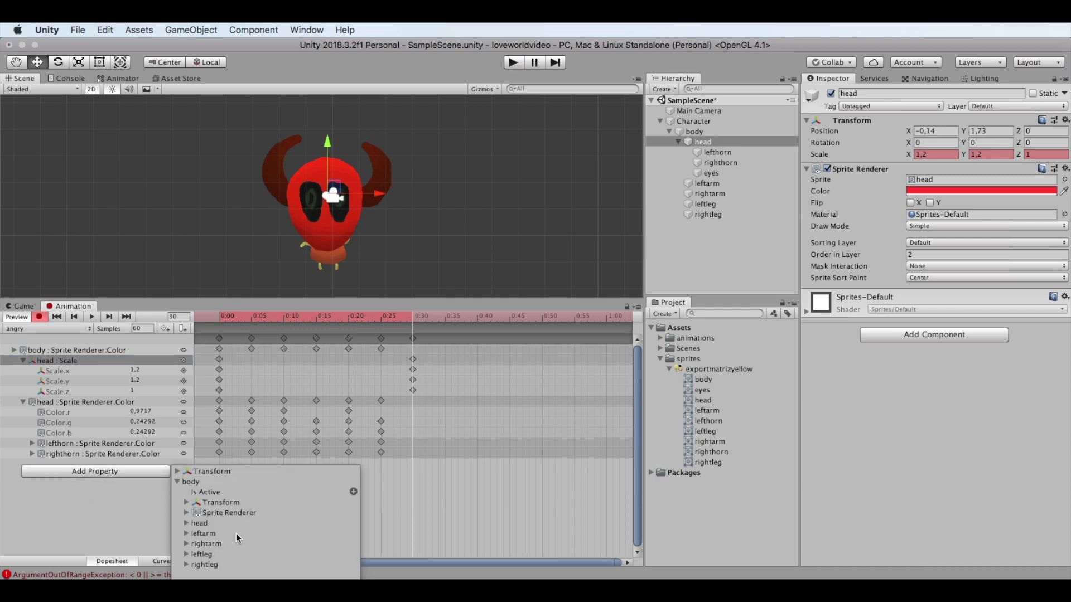
left_click(186, 523)
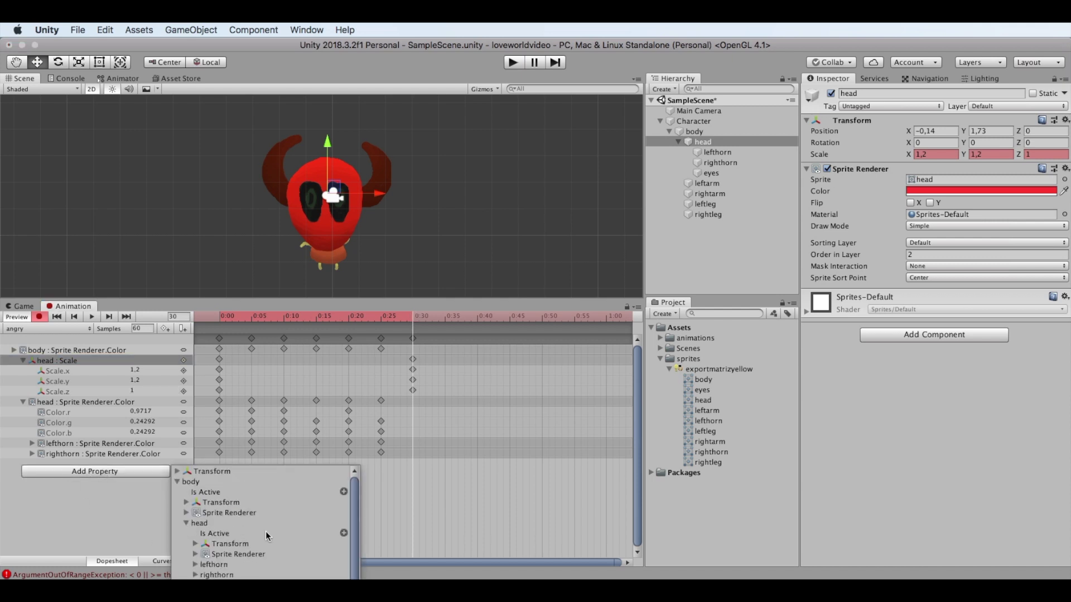
scroll(266, 531, "down", 1)
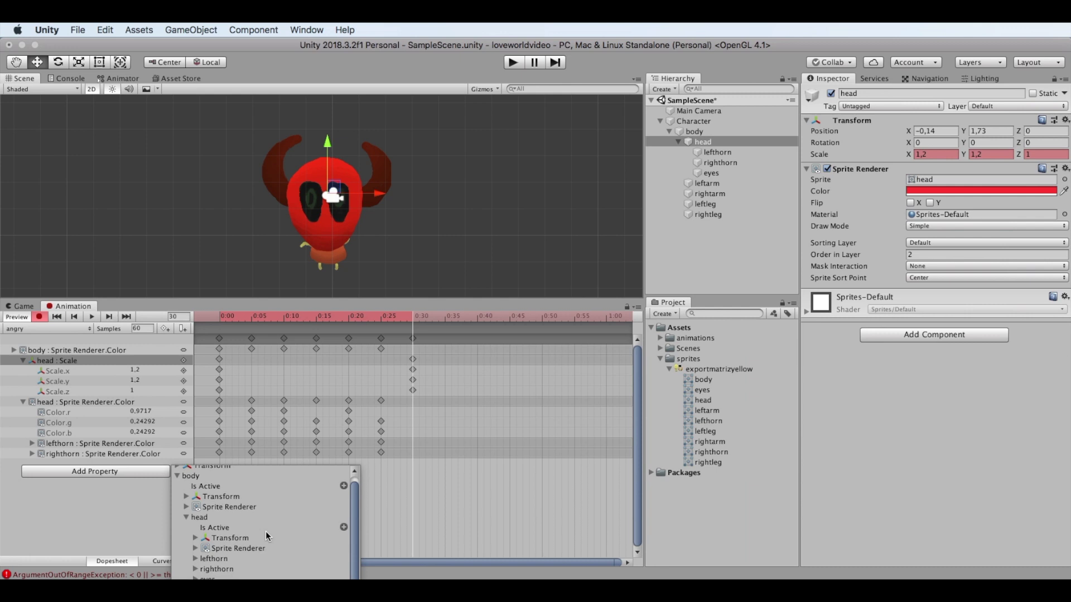
left_click(223, 538)
left_click(195, 538)
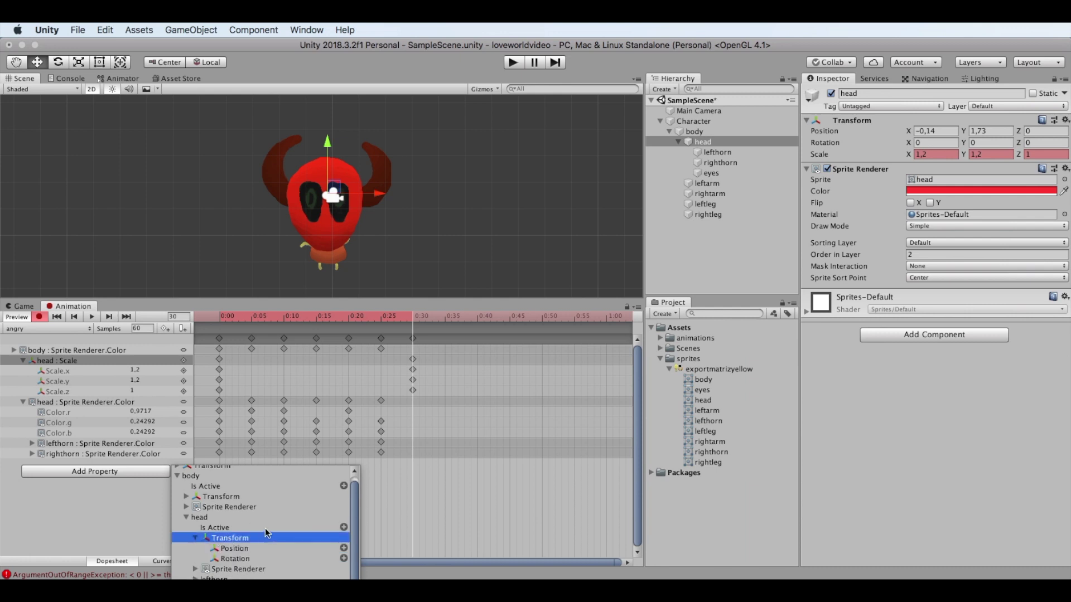
scroll(262, 532, "down", 1)
left_click(244, 529)
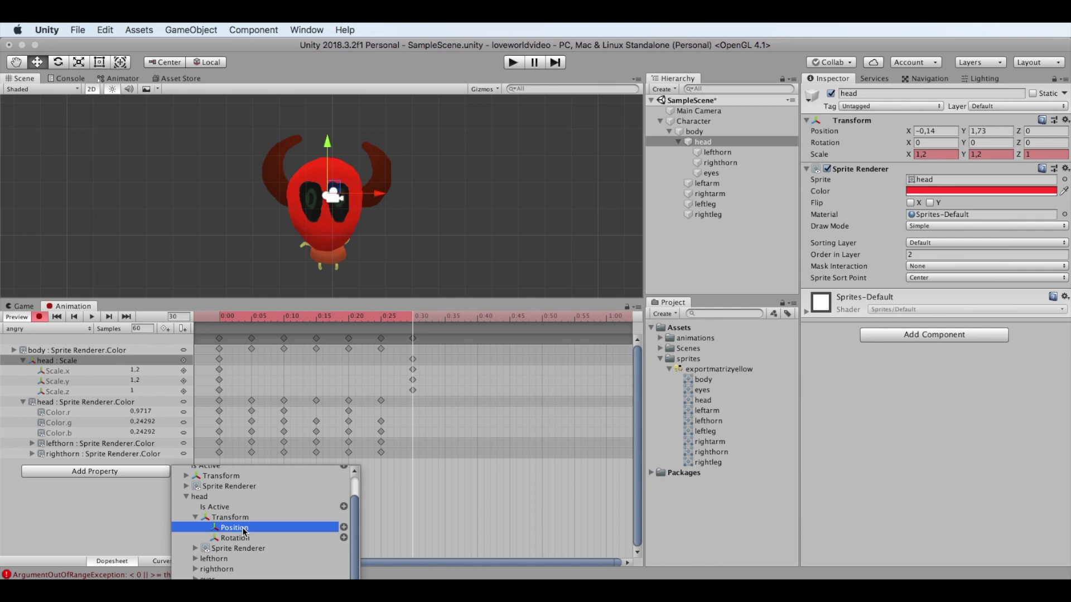
left_click(344, 528)
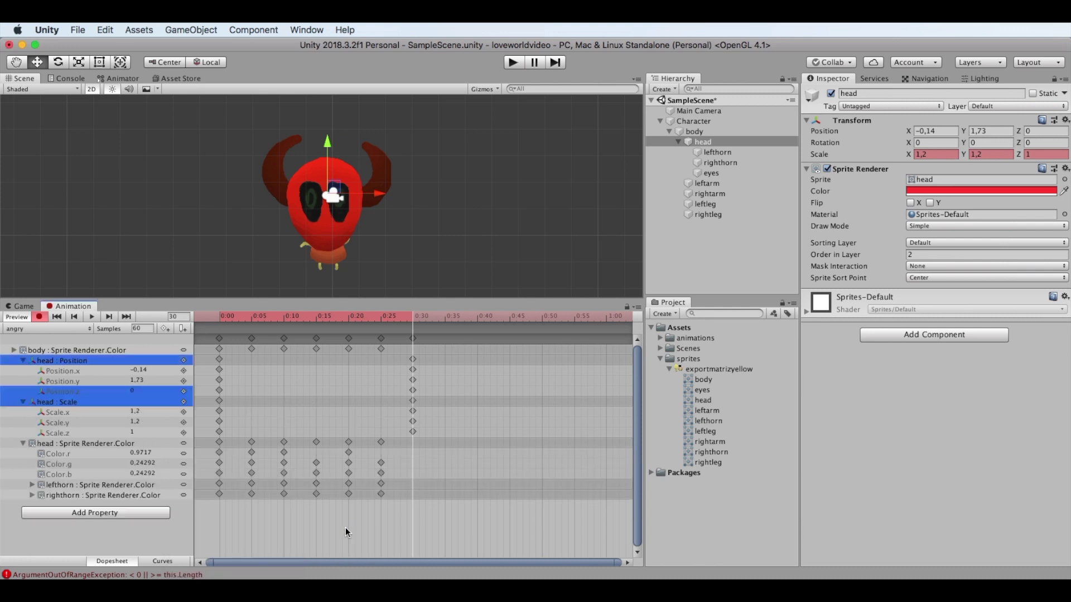
left_click(117, 391)
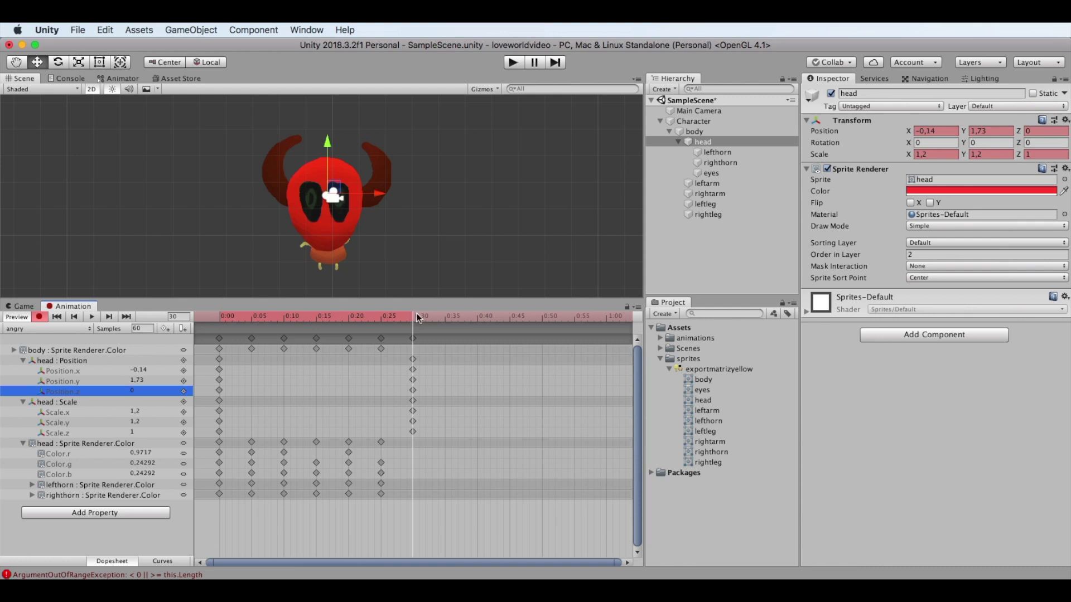
left_click(156, 381)
left_click(144, 381)
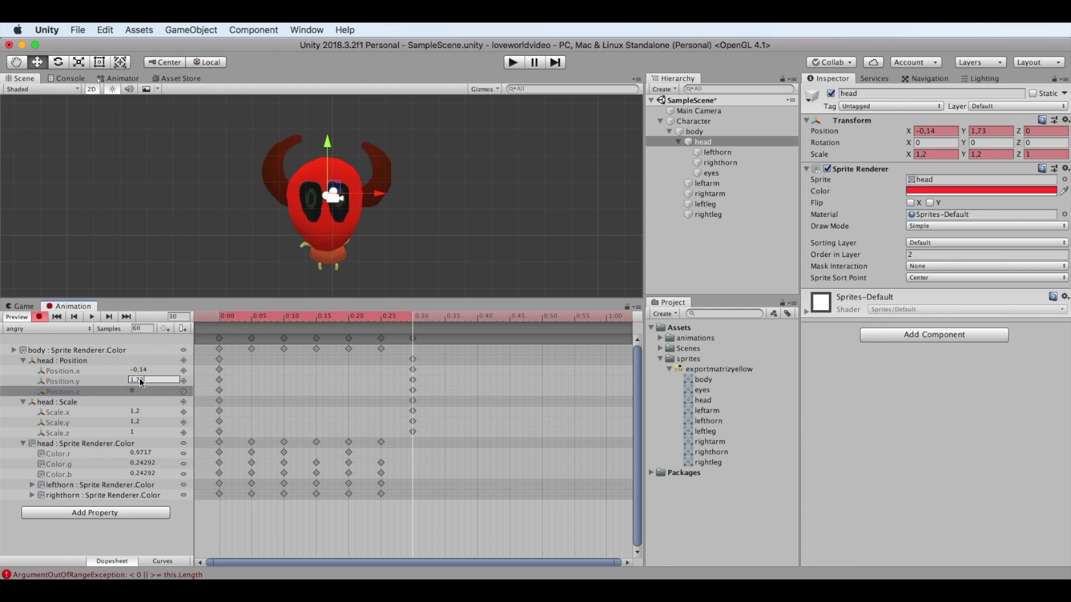
type("2")
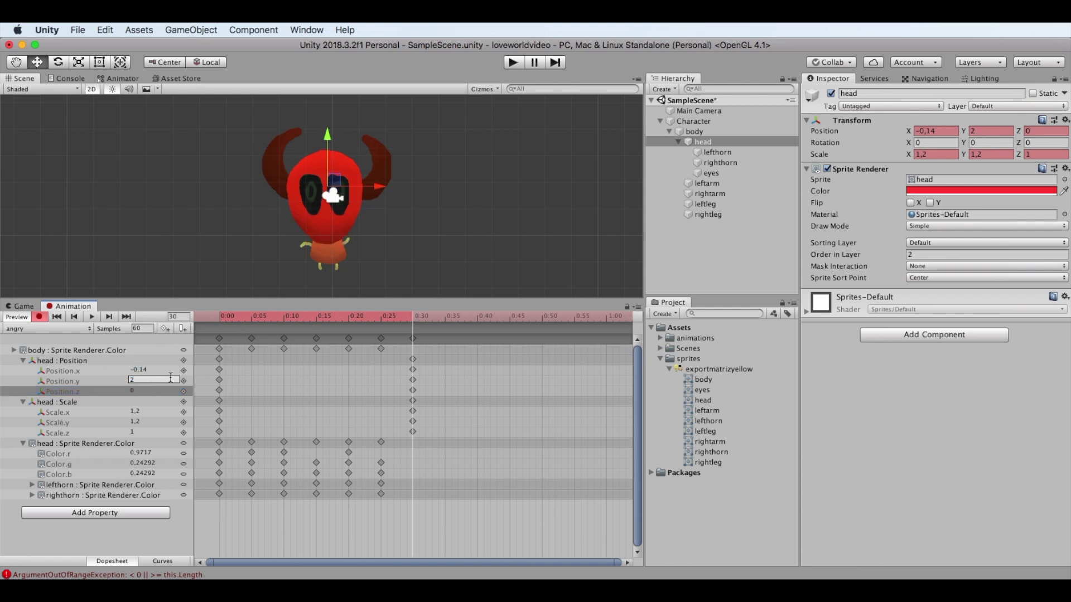
Select the eyes and set their Scale X to 1.5.
left_click(711, 173)
left_click(937, 153)
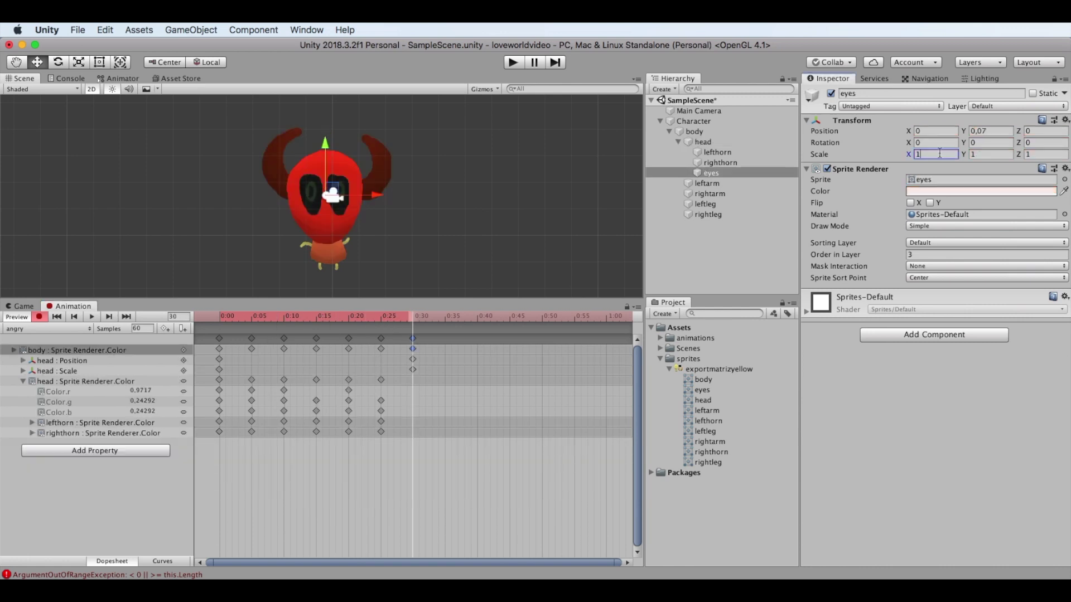
type(".5")
key("Return")
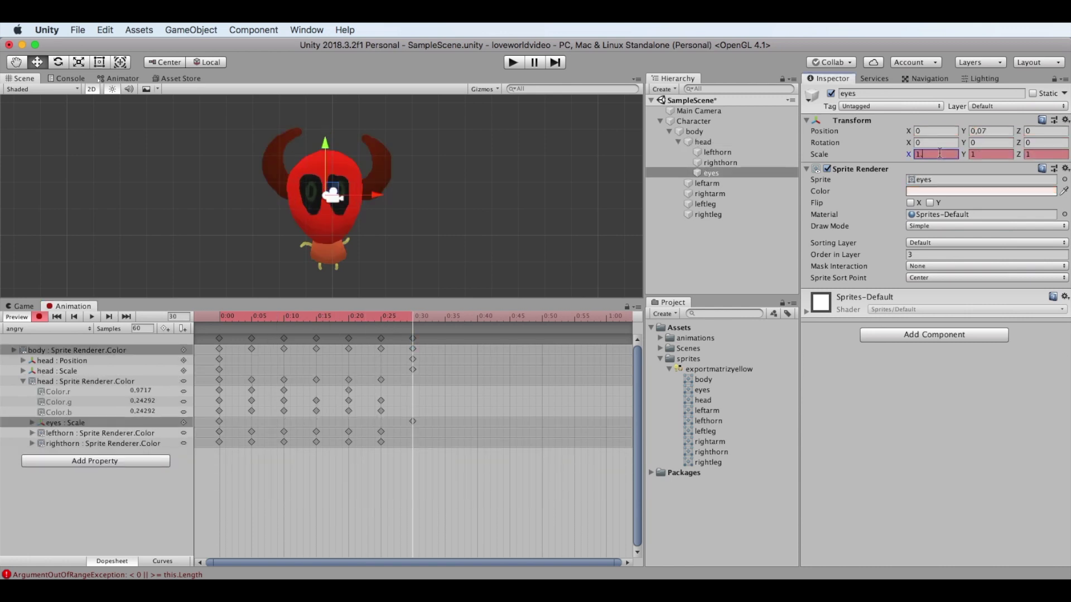
Flatten the eyes to Scale X 1.7 and Scale Y 0.3.
left_click(990, 154)
type("0.5")
key("BackSpace")
type("7")
left_click(946, 154)
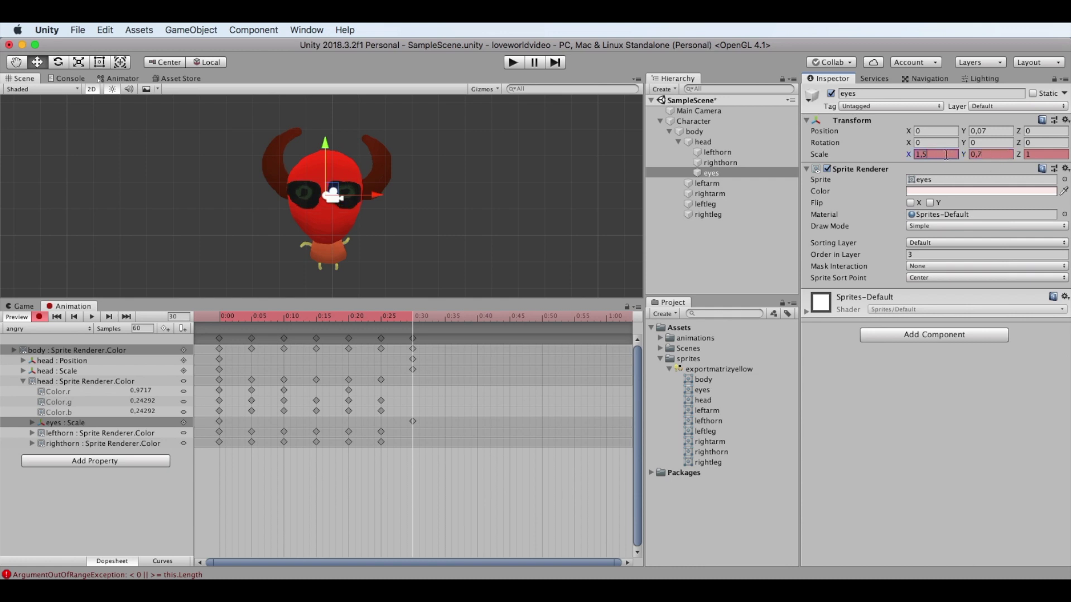
type("1,7")
left_click(1005, 154)
type("0,3")
Key small head Position.x shifts (-0.12, -0.16) across frames 24 to 29.
mouse_move(413, 316)
left_mouse_down()
mouse_move(228, 316)
mouse_move(409, 315)
left_mouse_up()
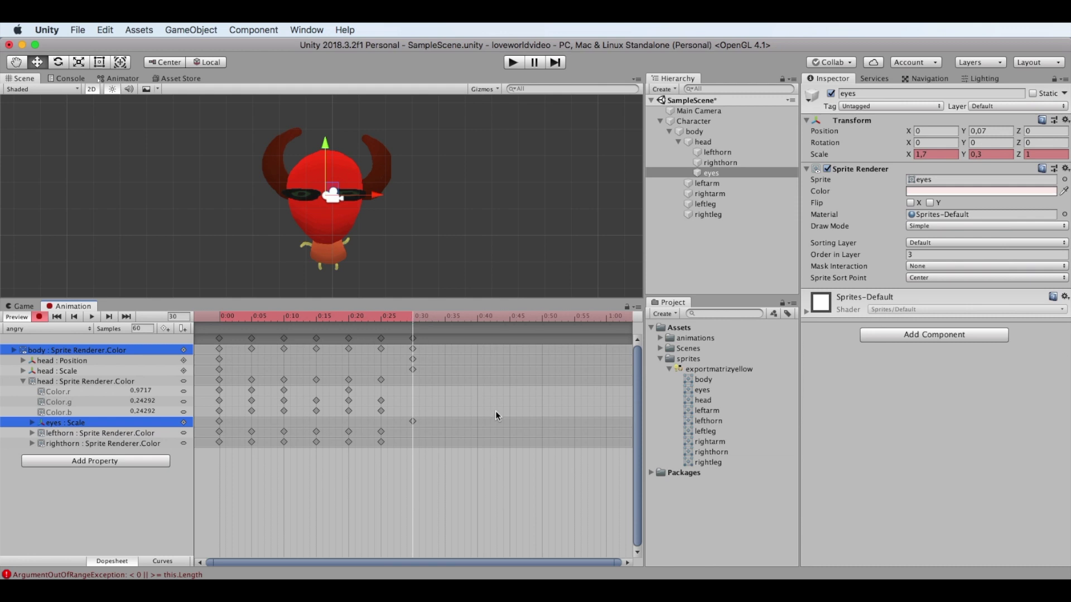
left_click(23, 361)
double_click(147, 371)
type("-0,12")
left_click_drag(384, 316, 445, 317)
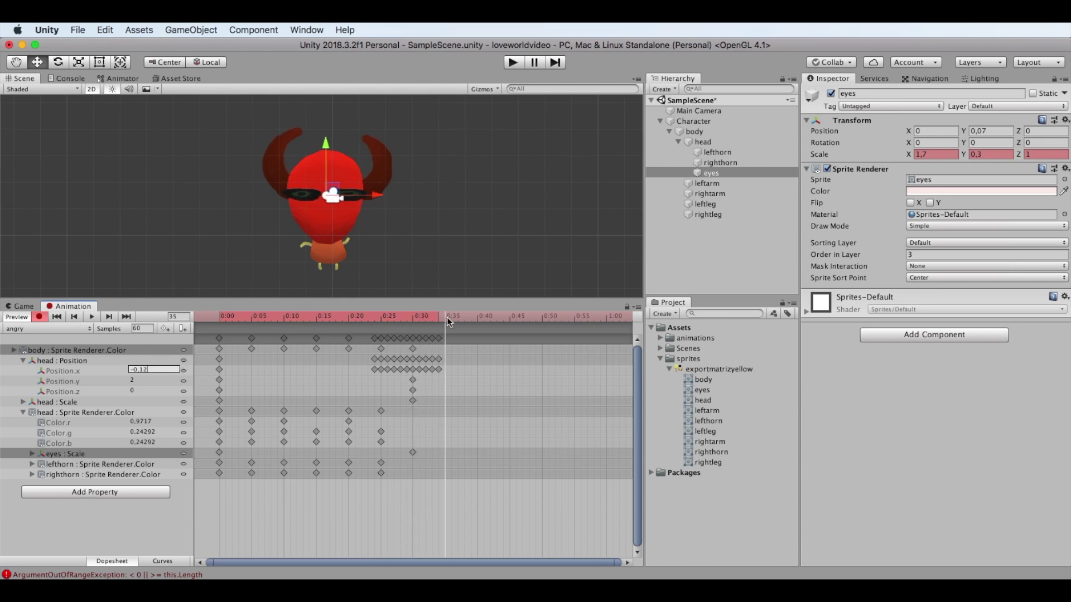
Paste copies of the head's shake keyframes at frame 36 and at 0:40.
left_click_drag(450, 383, 419, 338)
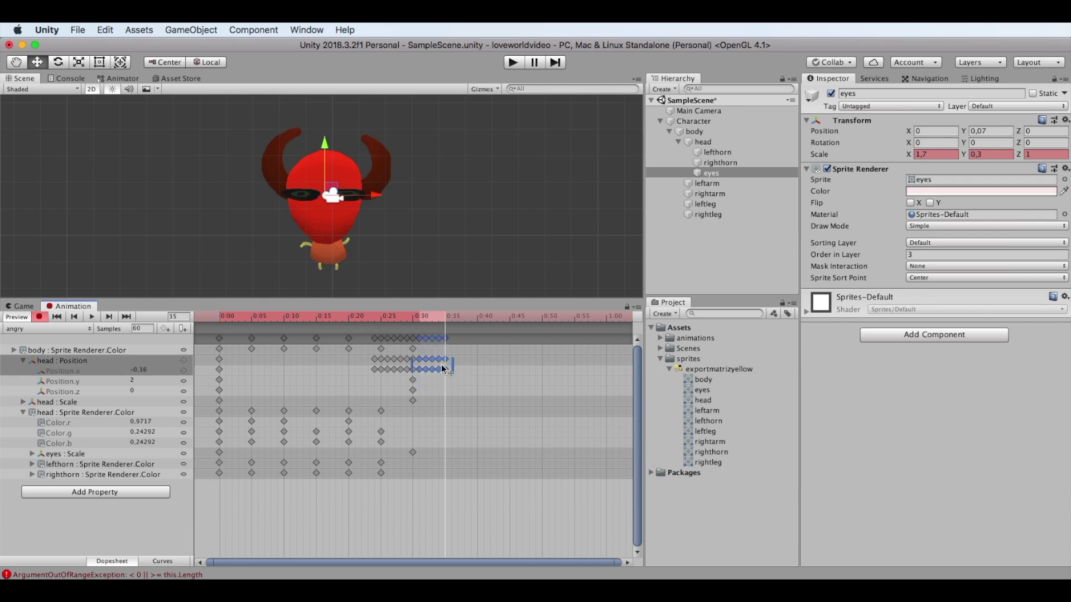
left_click(451, 316)
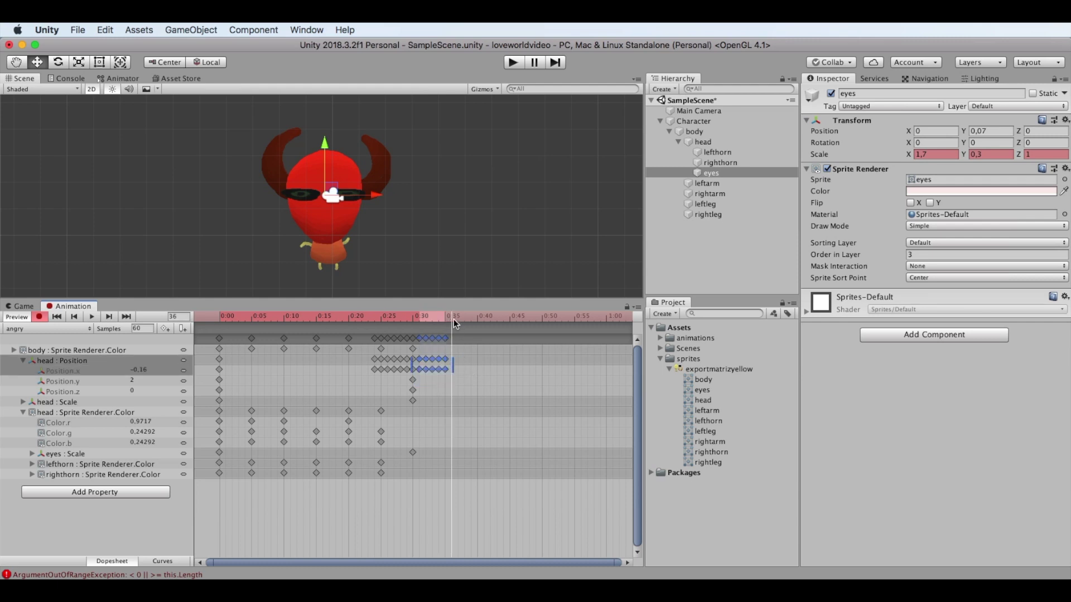
key("super+v")
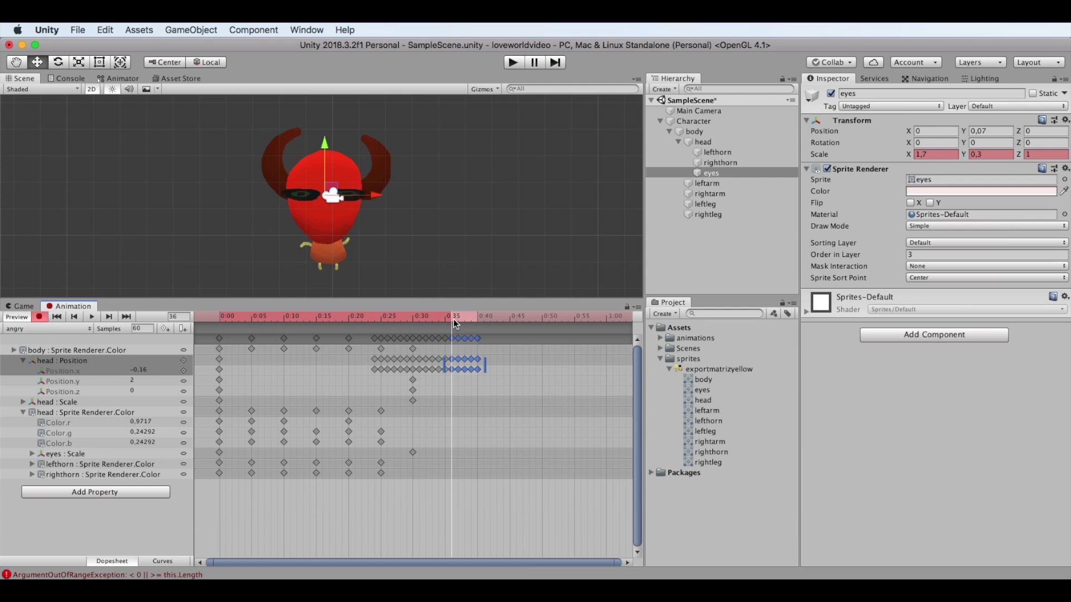
left_click(484, 316)
key("super+v")
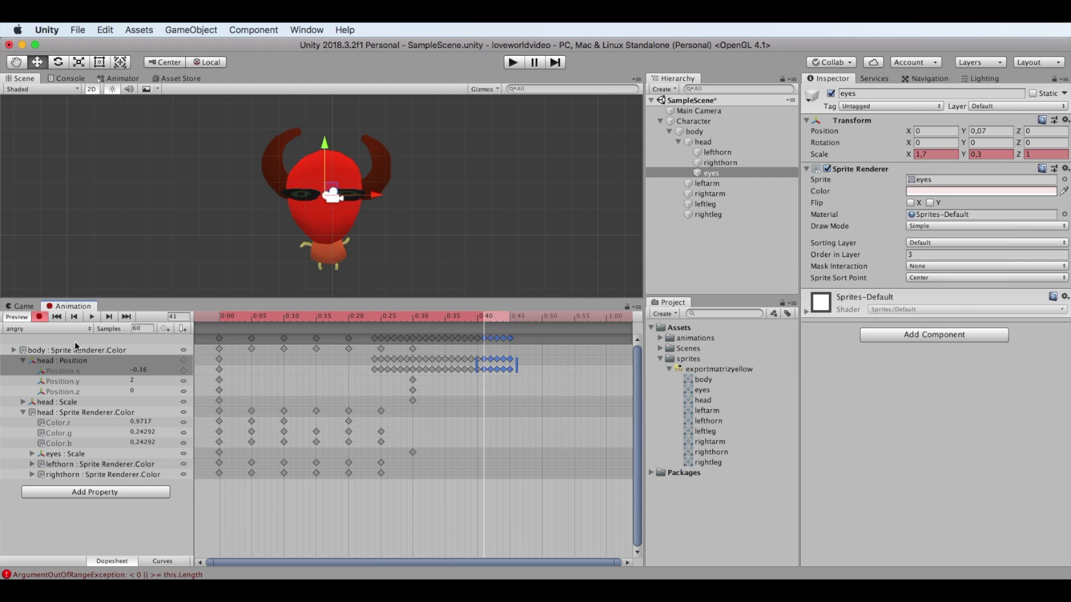
Preview the angry clip with the extended head shake.
left_click(92, 317)
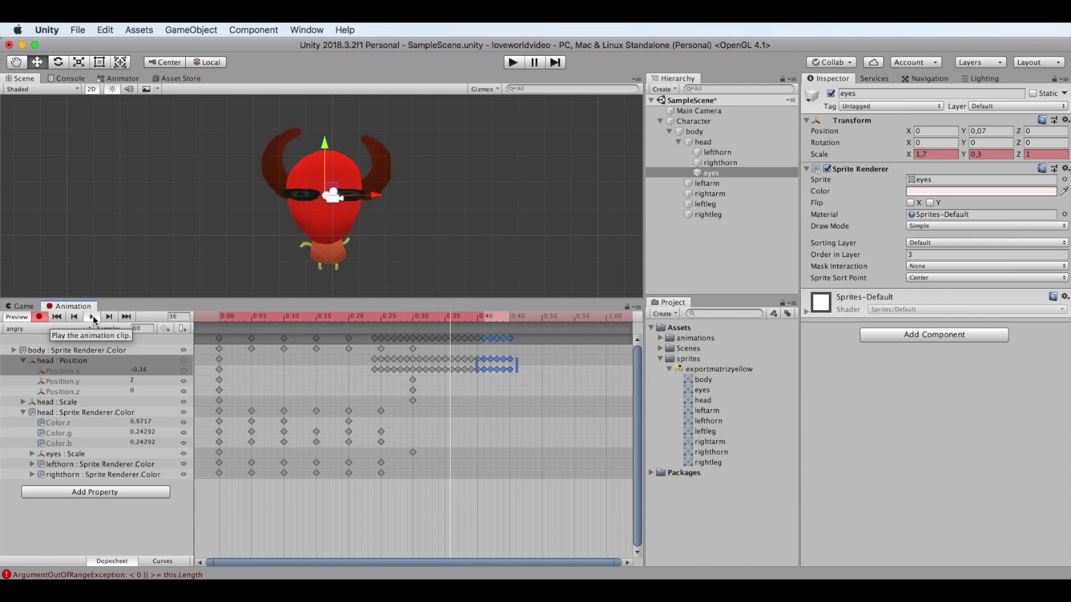
left_click(93, 316)
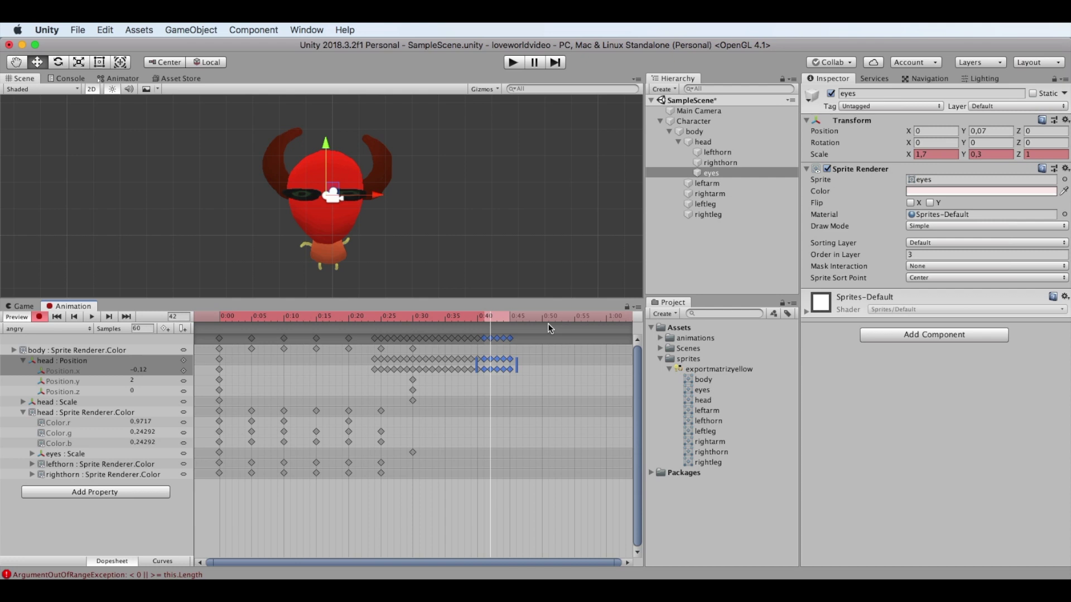
left_click(23, 361)
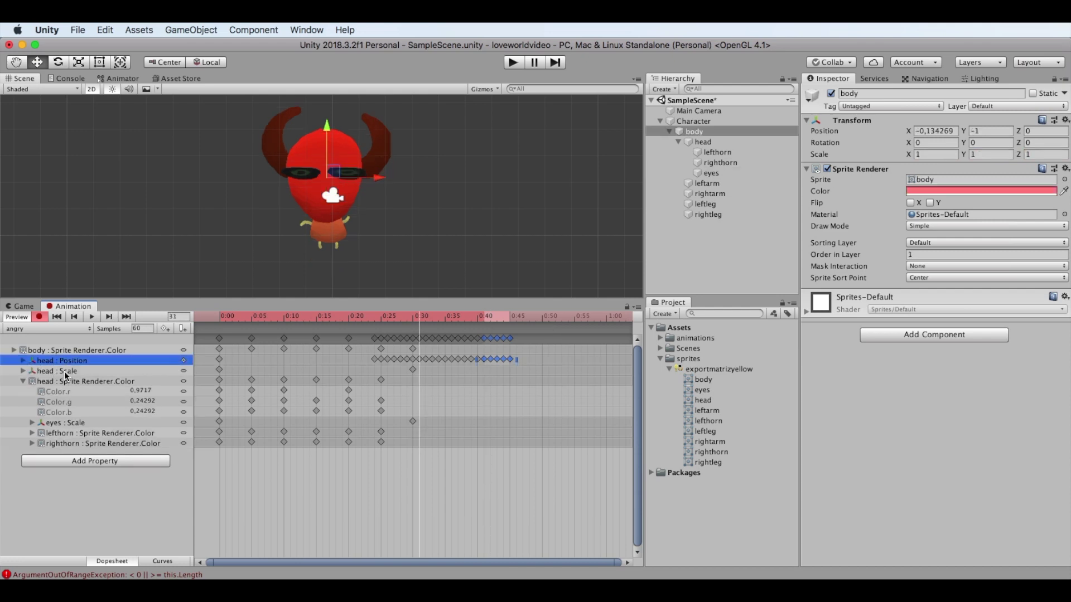
Add a body Transform Position track and key its Position.x at frame 30.
left_click(23, 382)
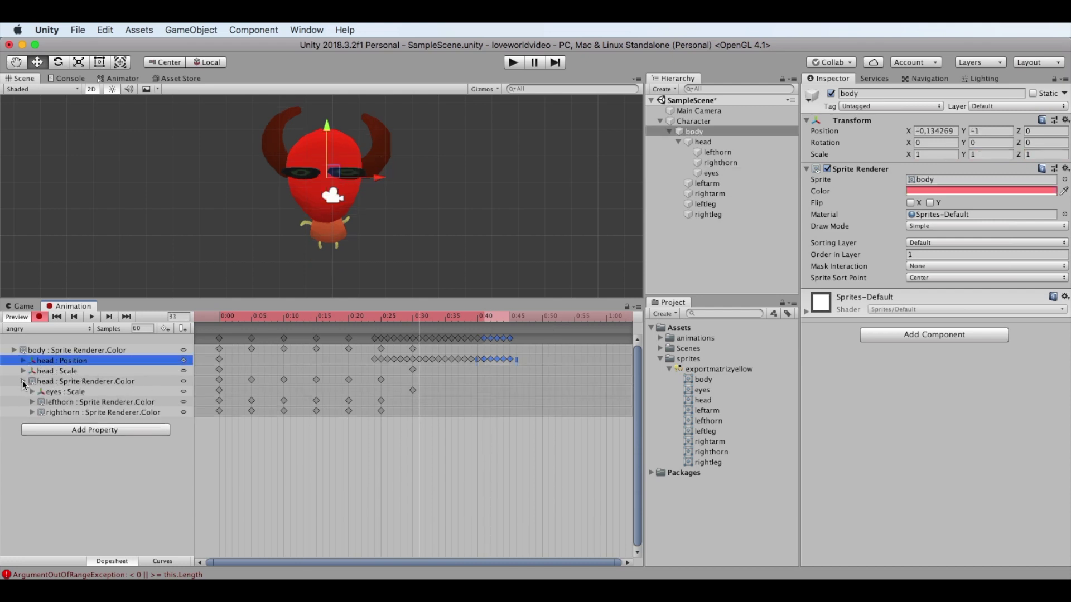
left_click(102, 430)
left_click(177, 441)
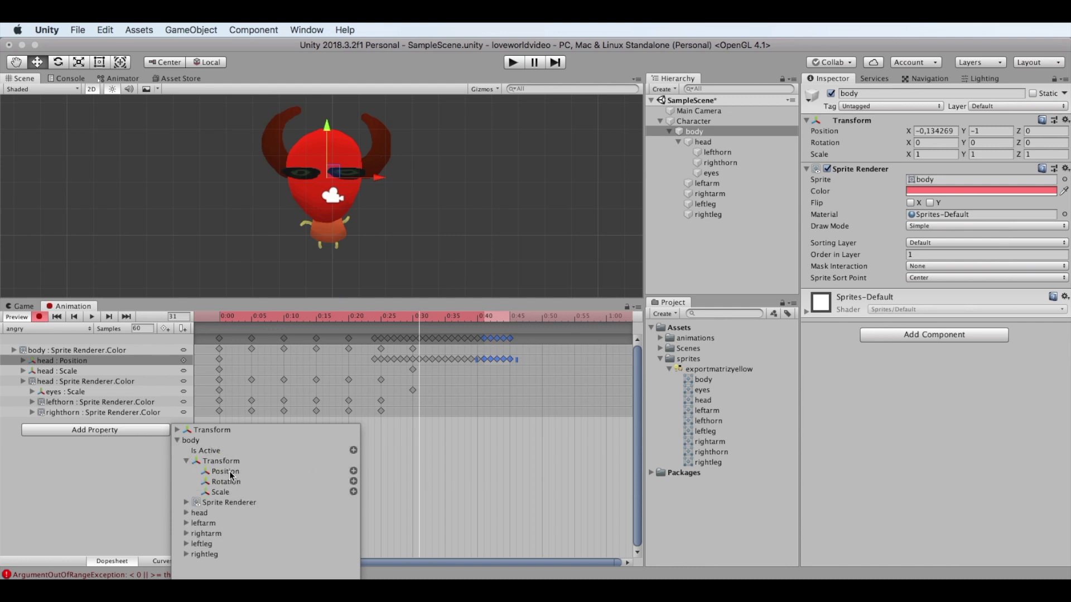
left_click(353, 472)
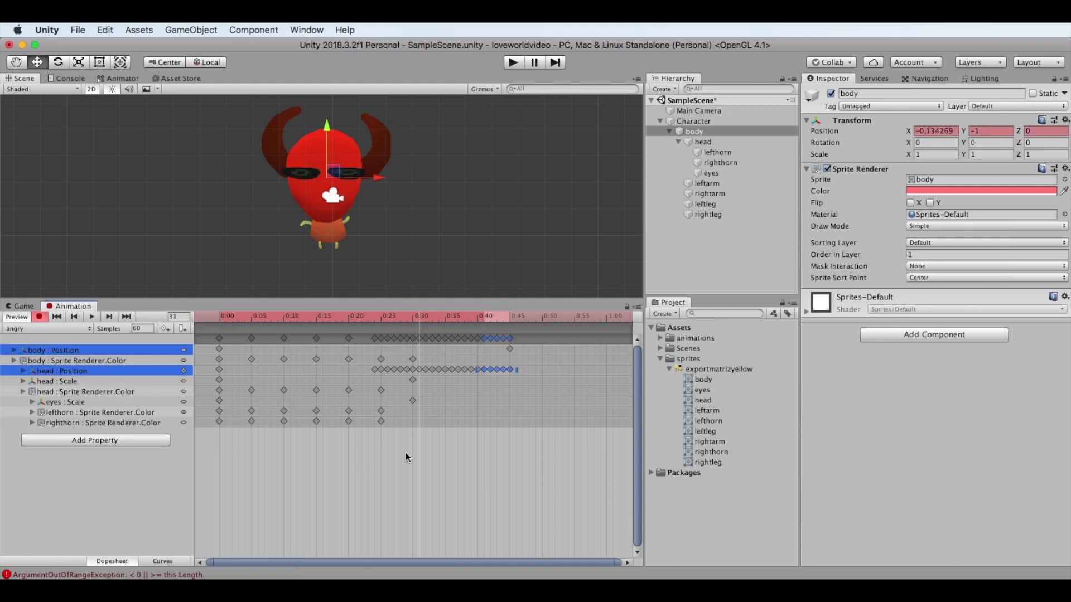
left_click(14, 351)
left_click(165, 359)
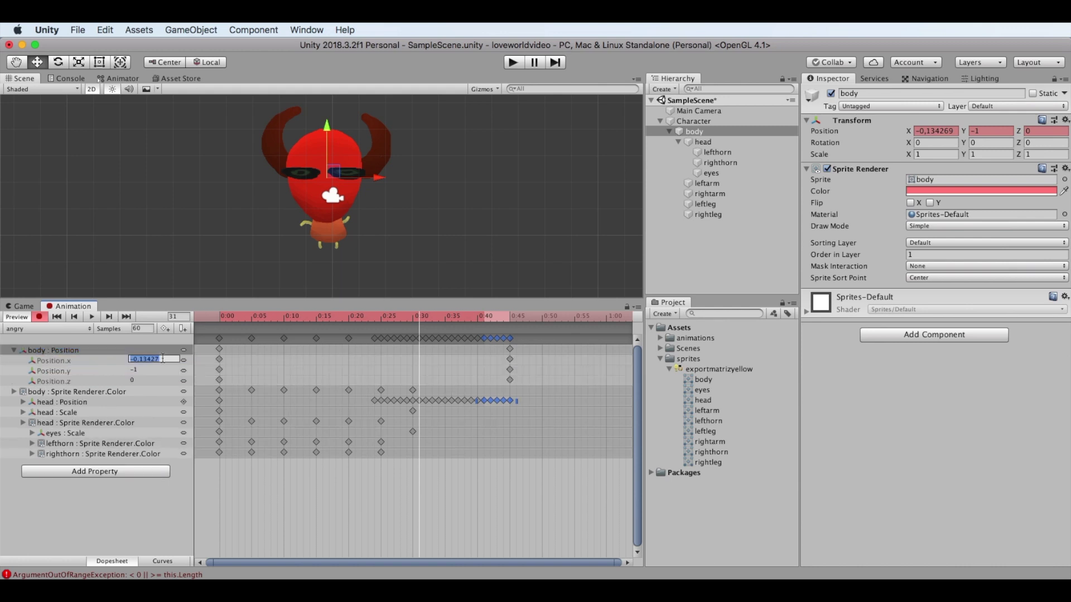
key("Right")
key("BackSpace")
key("BackSpace")
key("BackSpace")
Key alternating body Position.x offsets such as -0.15 and -0.12 on frames 32 through 45.
left_click(426, 314)
left_click(433, 314)
left_click(441, 316)
left_click(92, 316)
left_click(91, 317)
left_click(466, 319)
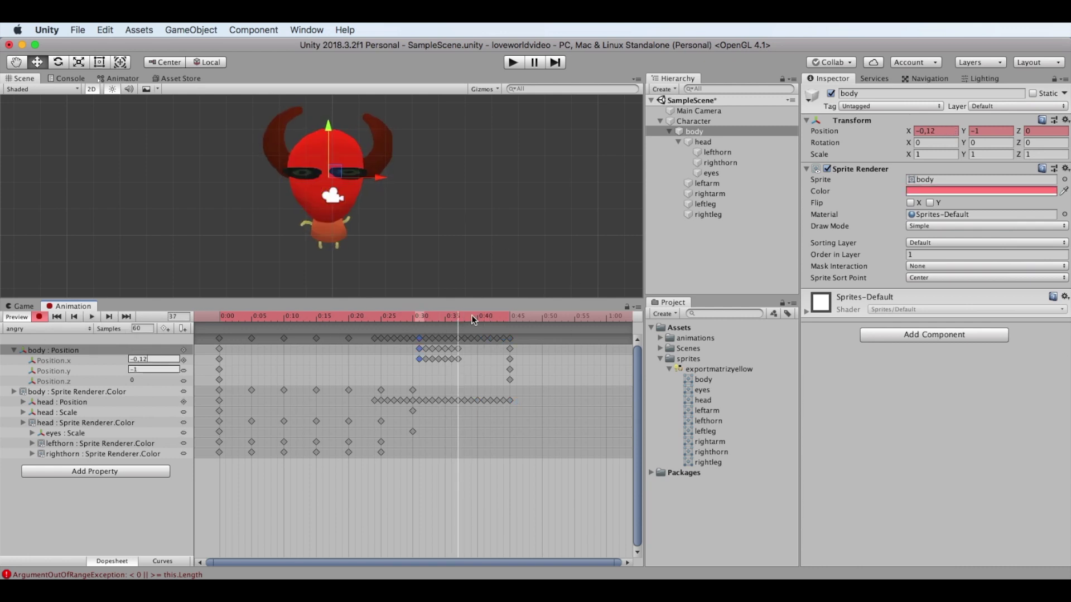
left_click(497, 316)
left_click(154, 360)
type("6")
key("period")
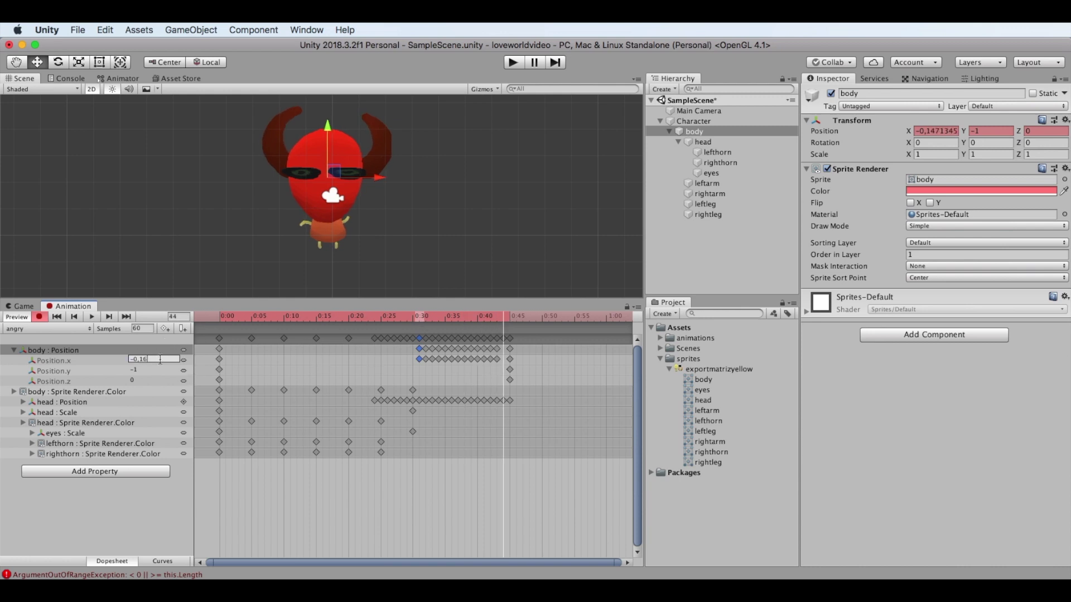
key("period")
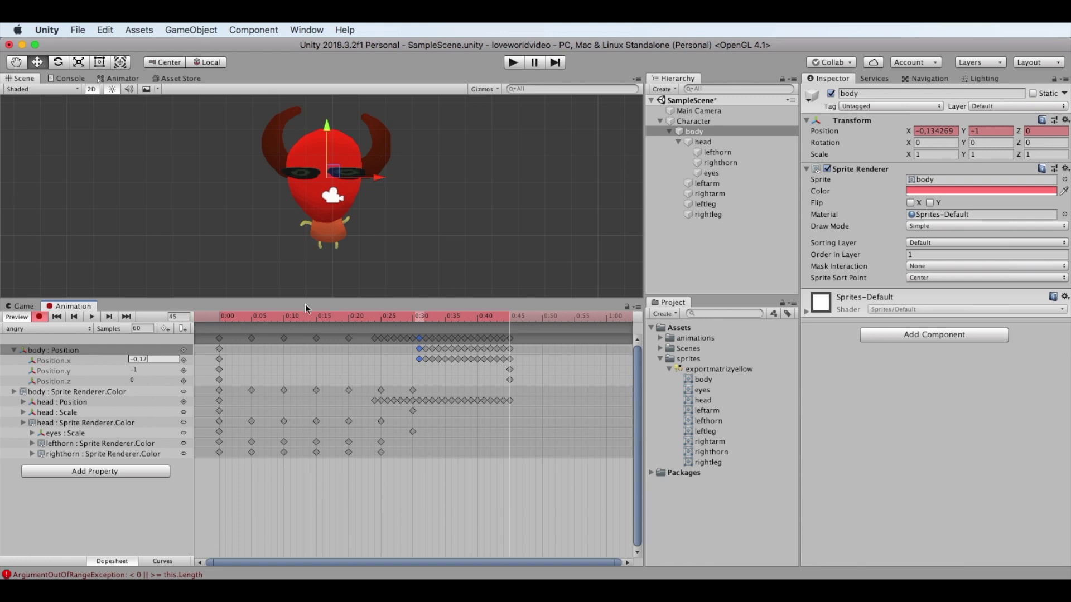
mouse_move(419, 334)
left_mouse_down()
mouse_move(529, 411)
mouse_move(440, 341)
mouse_move(417, 341)
left_mouse_up()
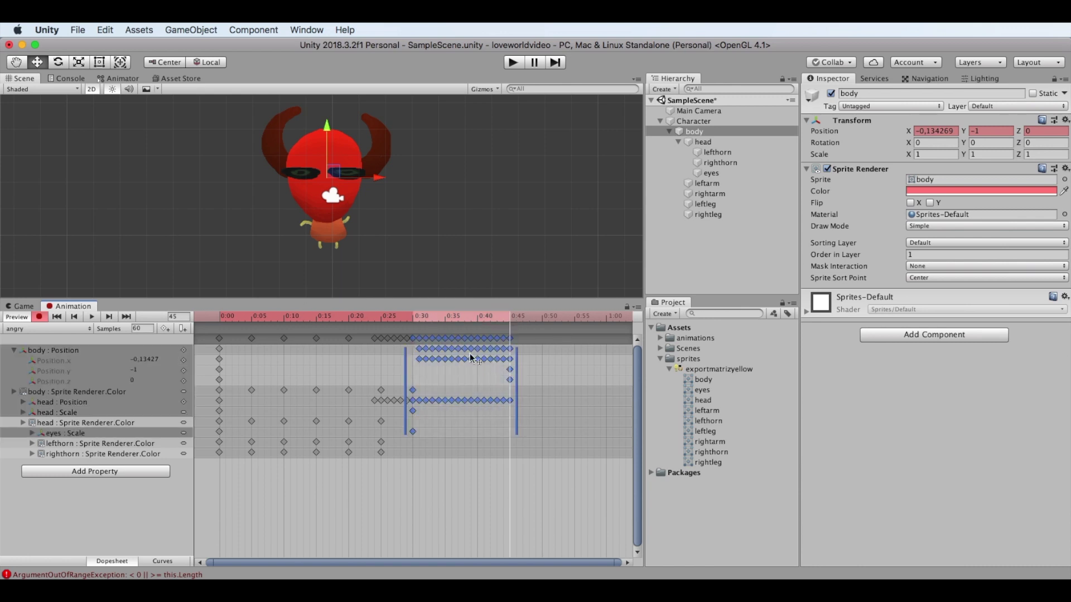
Move the body and head position keys from 0:31–0:45 to around 1:00 and preview.
left_click_drag(523, 413, 420, 343)
key("period")
left_click_drag(523, 321, 705, 321)
left_click(94, 318)
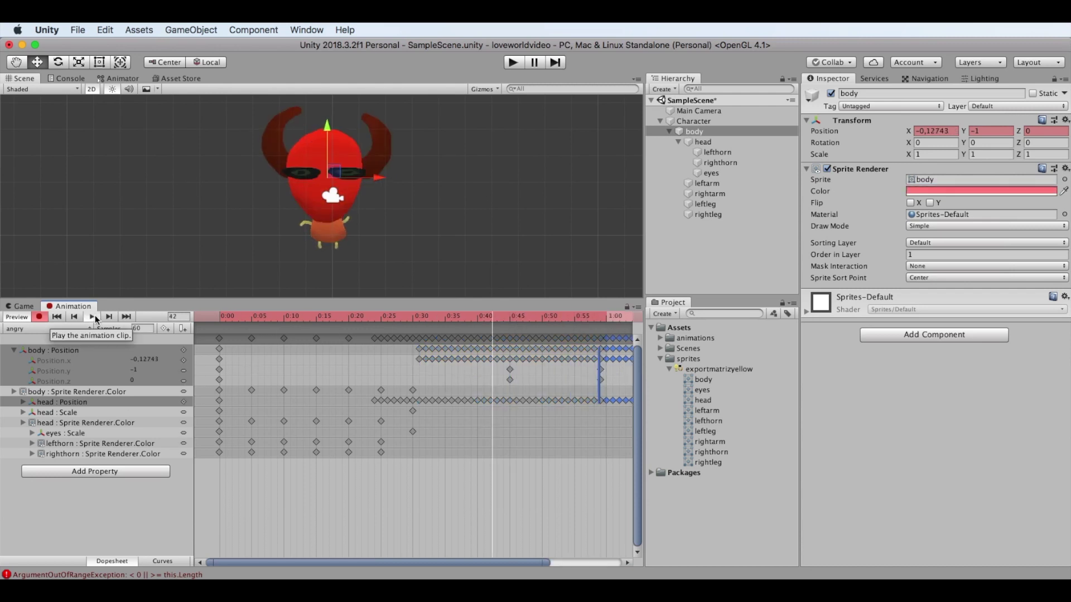
key("a")
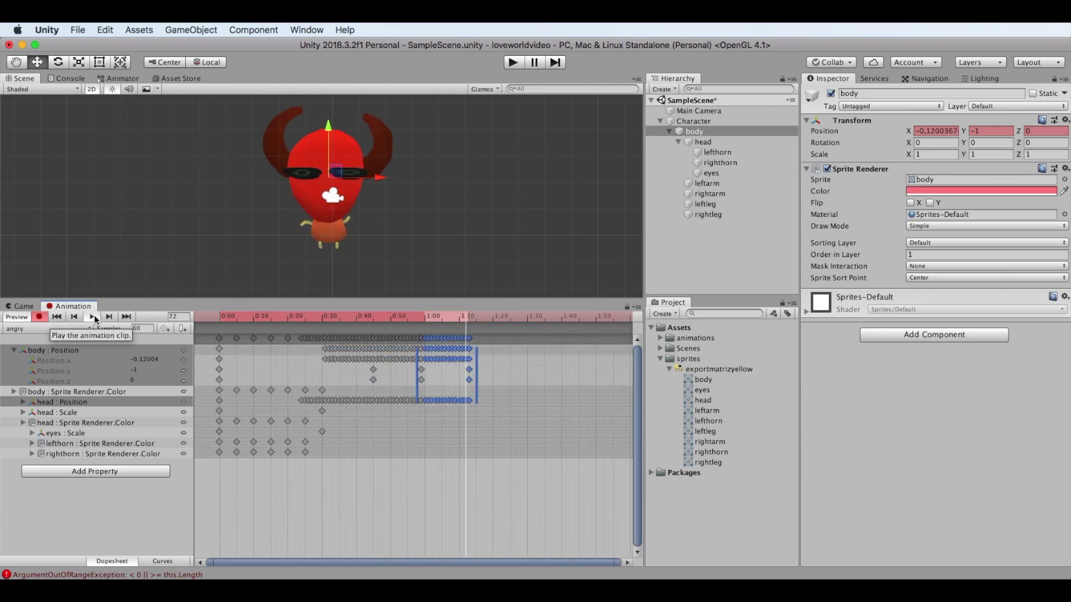
Duplicate the shaking keys twice so they repeat out to about 2:25.
mouse_move(310, 331)
left_mouse_down()
mouse_move(480, 418)
mouse_move(321, 341)
left_mouse_up()
left_click(480, 421)
key("super+d")
key("a")
key("super+d")
key("a")
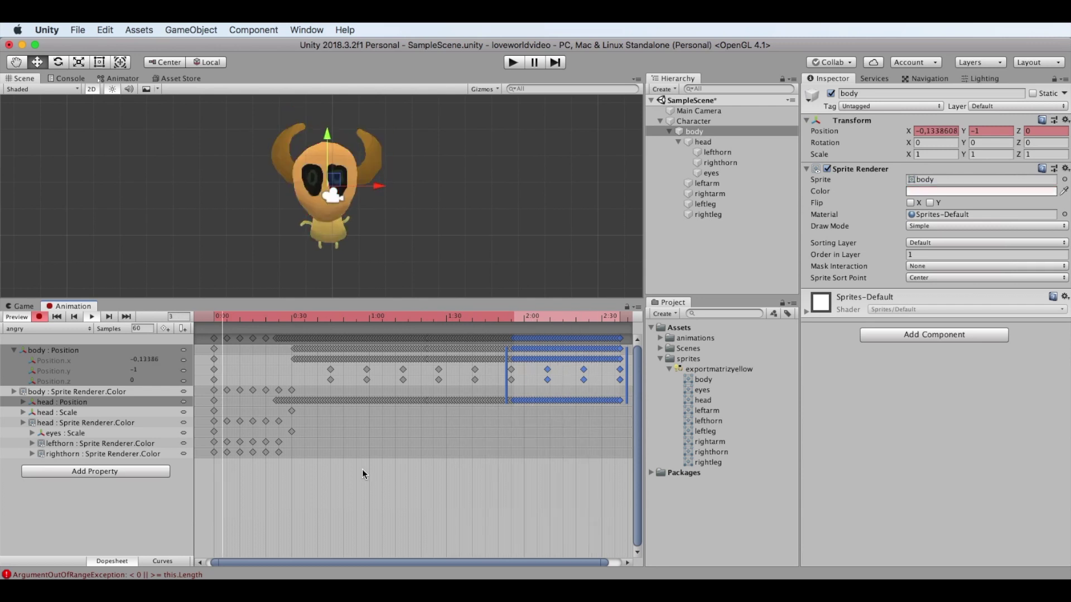
left_click(92, 317)
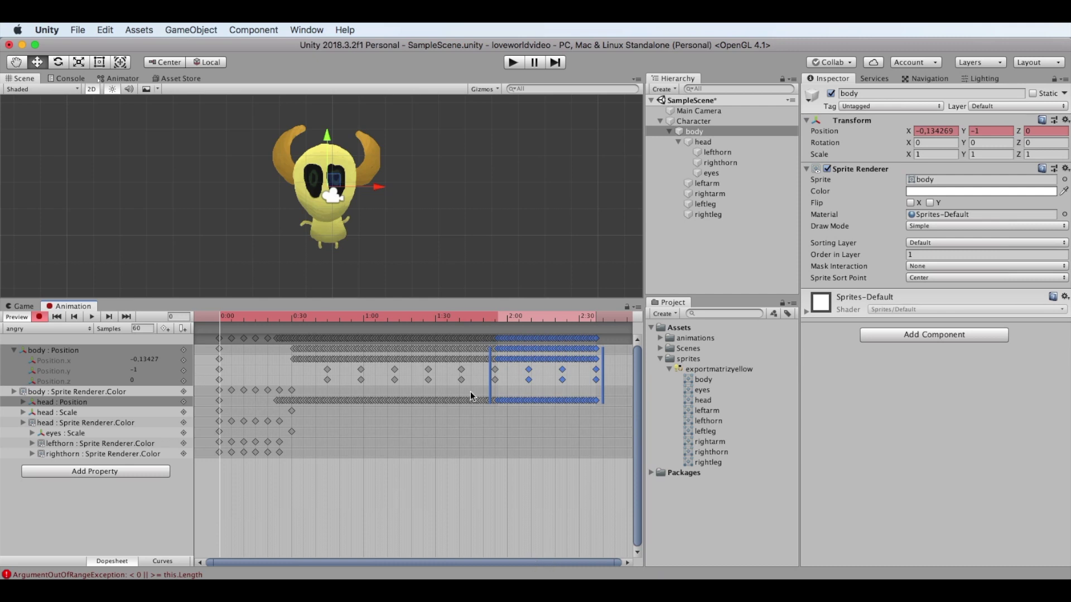
Copy every track's starting keyframes at 0:00 and paste them at 3:00.
left_click(220, 316)
left_click(219, 339)
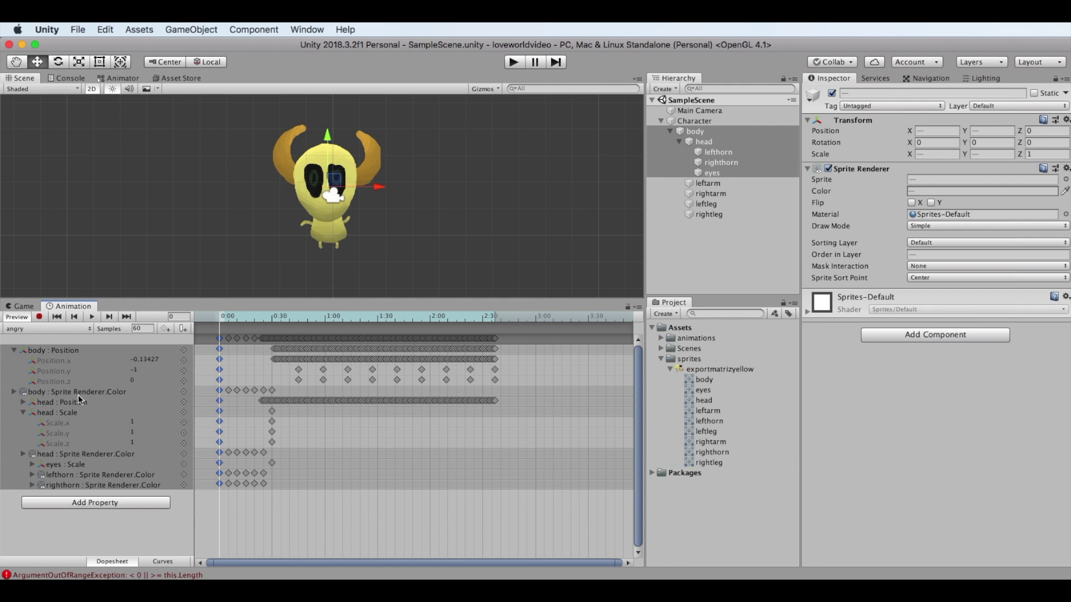
right_click(220, 392)
left_click(219, 394)
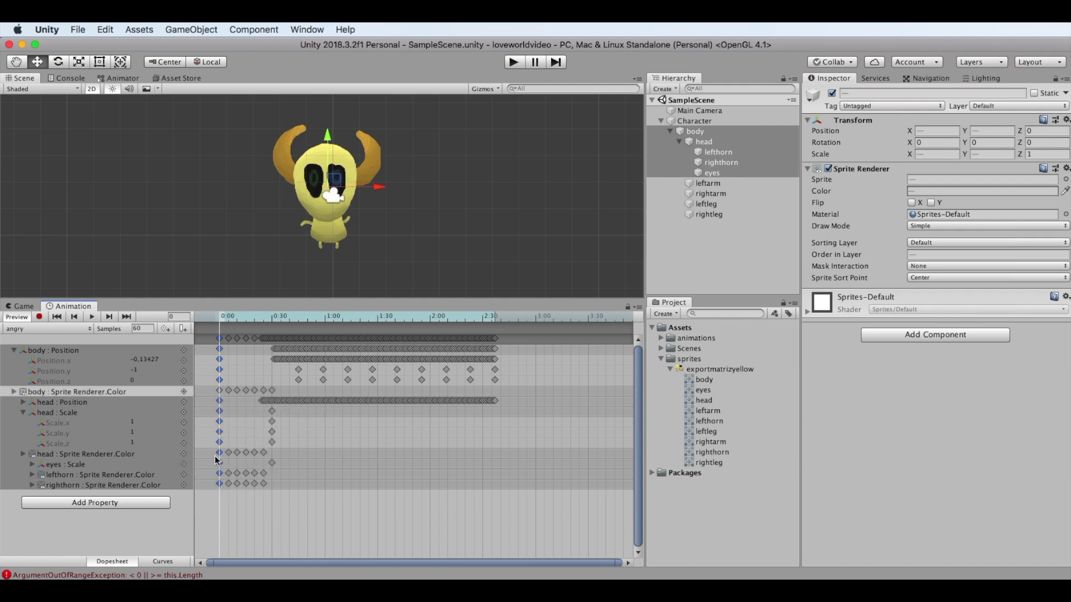
left_click(537, 316)
key("super+v")
Preview the clip, then re-enable keyframe recording at frame 170.
left_click(92, 317)
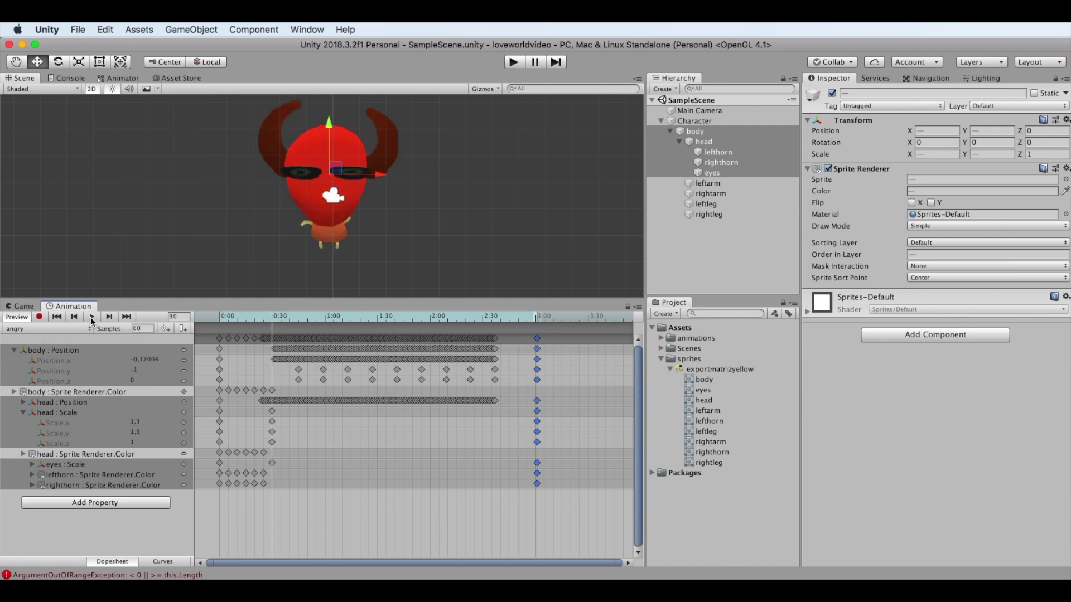
left_click(39, 317)
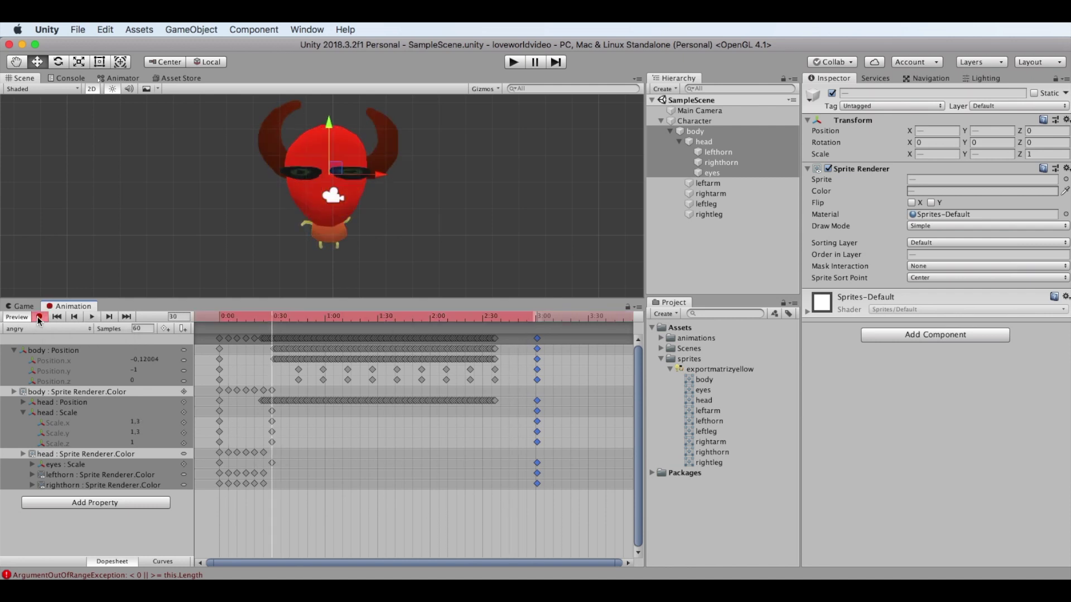
left_click(517, 315)
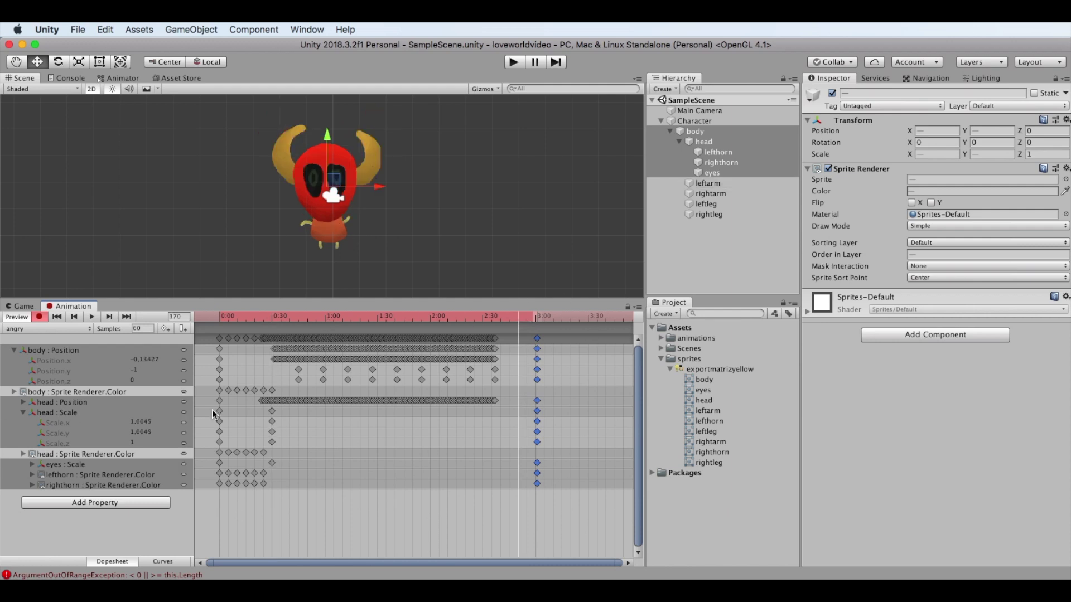
Key the head colour light pink near frame 170 and white at 3:00.
left_click(702, 142)
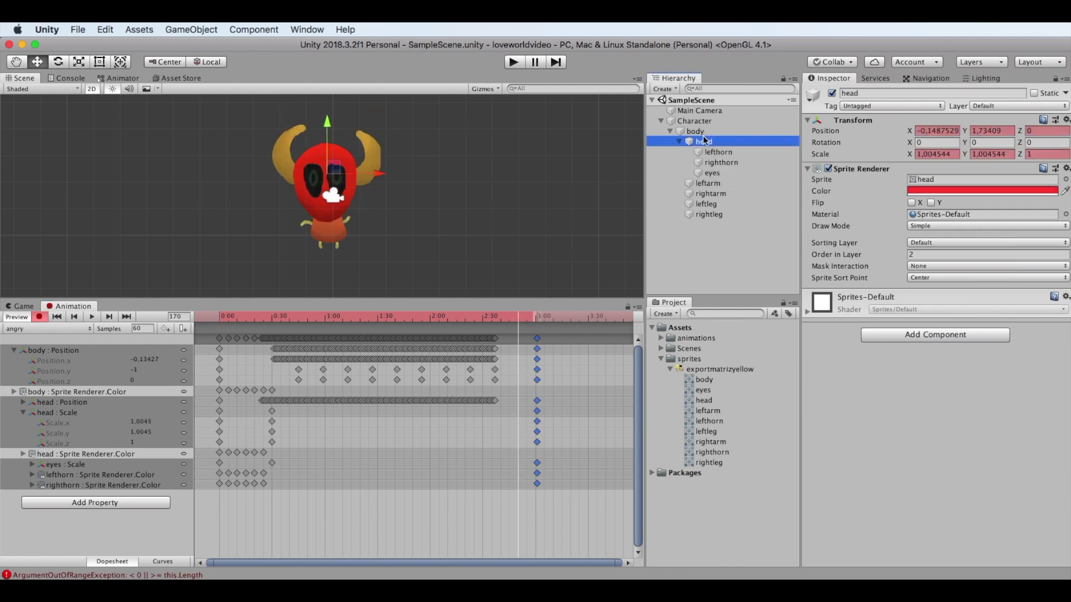
left_click(982, 190)
left_click(144, 233)
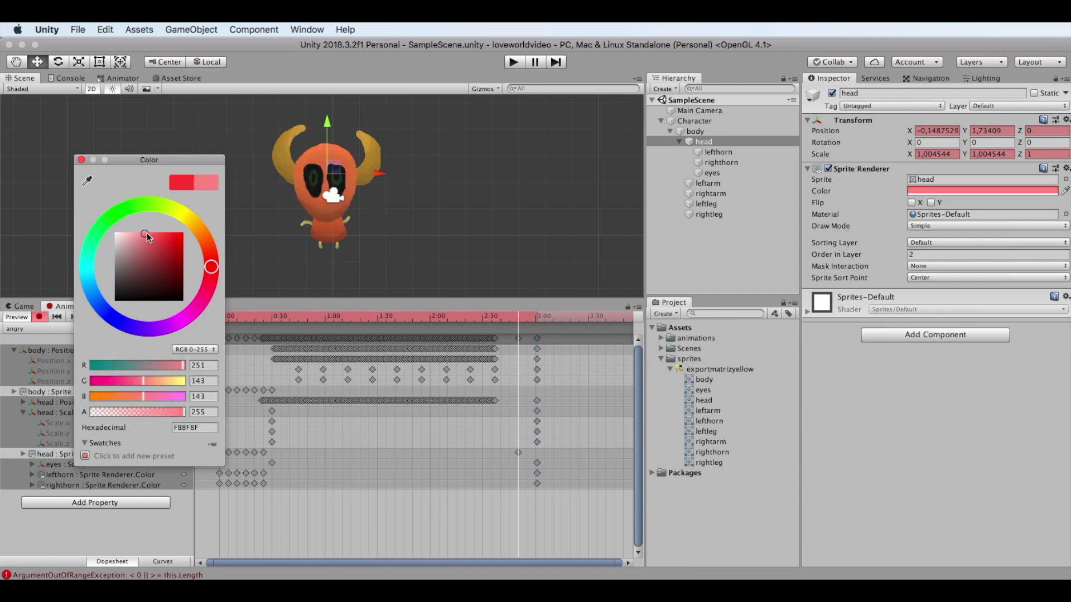
left_click(81, 159)
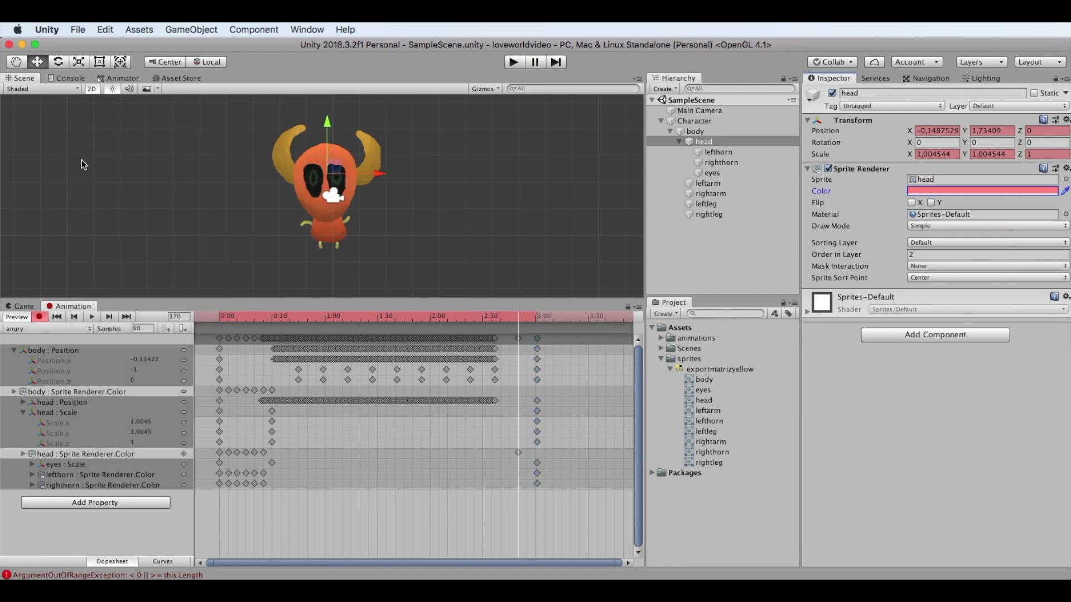
left_click(542, 317)
left_click(983, 191)
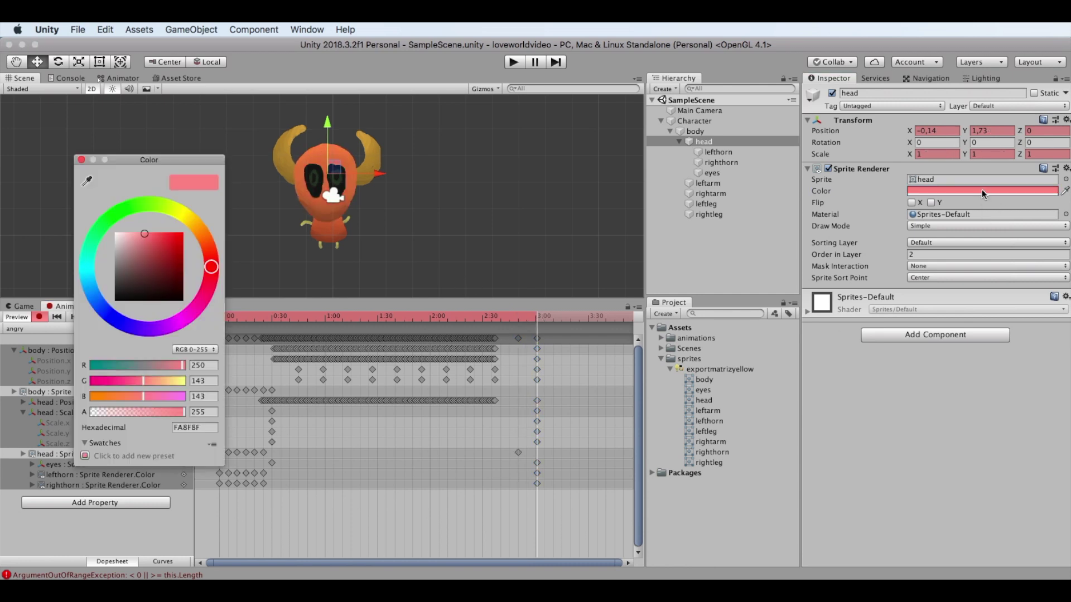
left_click(115, 233)
left_click(81, 160)
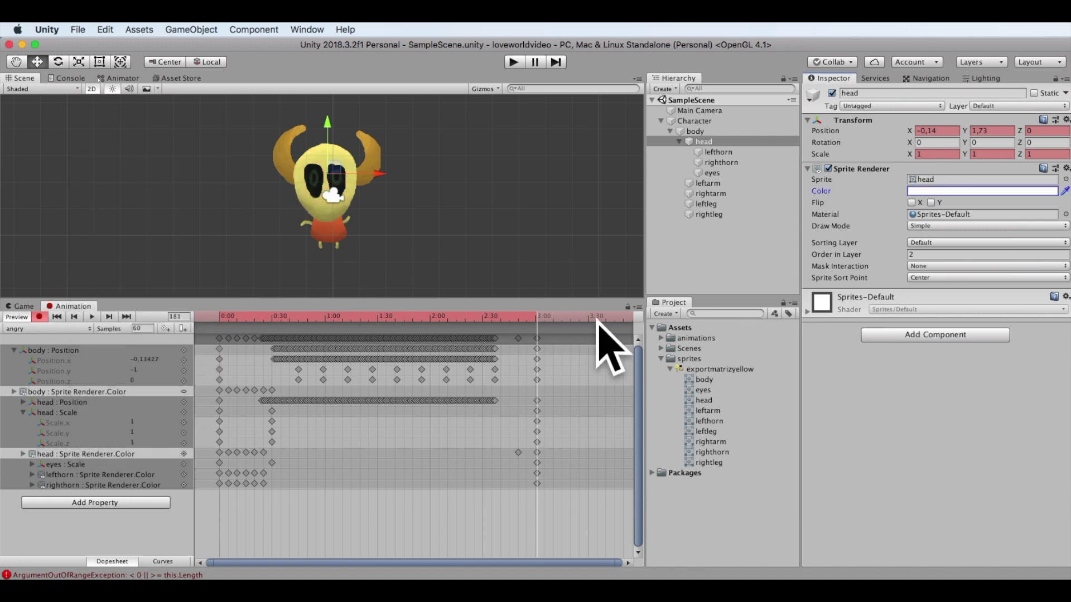
Key the body colour light pink at frame 171 and white at 3:00, then preview the fade.
left_click(520, 317)
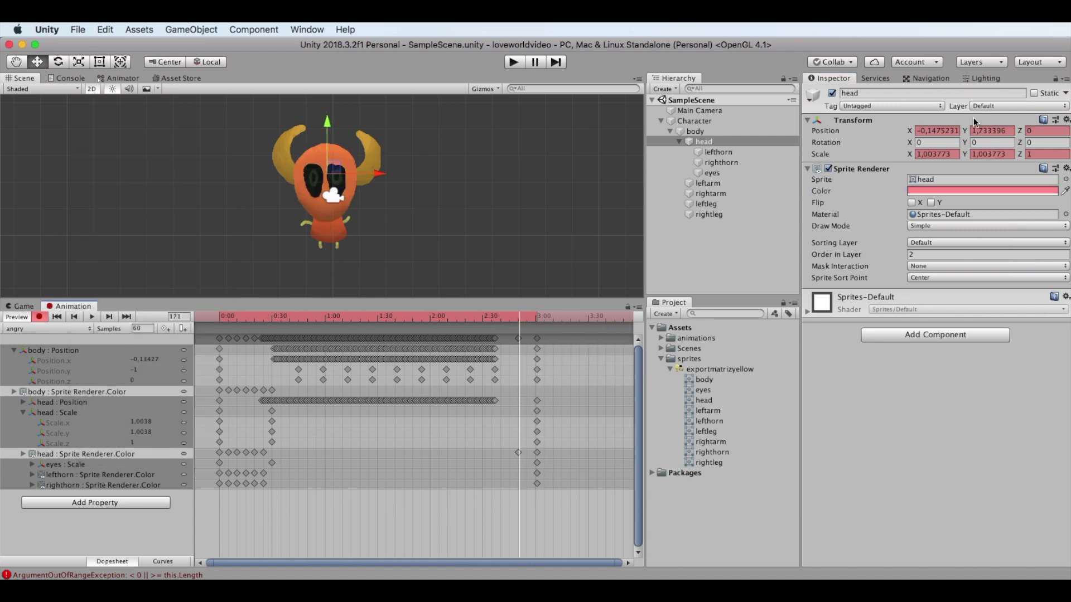
left_click(700, 131)
left_click(982, 191)
left_click(132, 233)
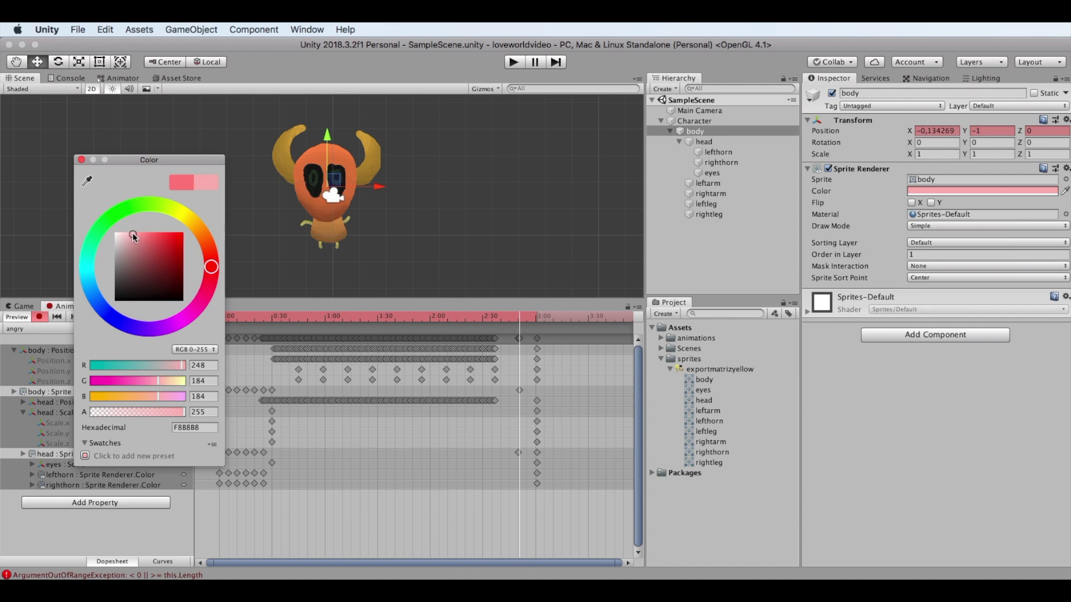
left_click(81, 160)
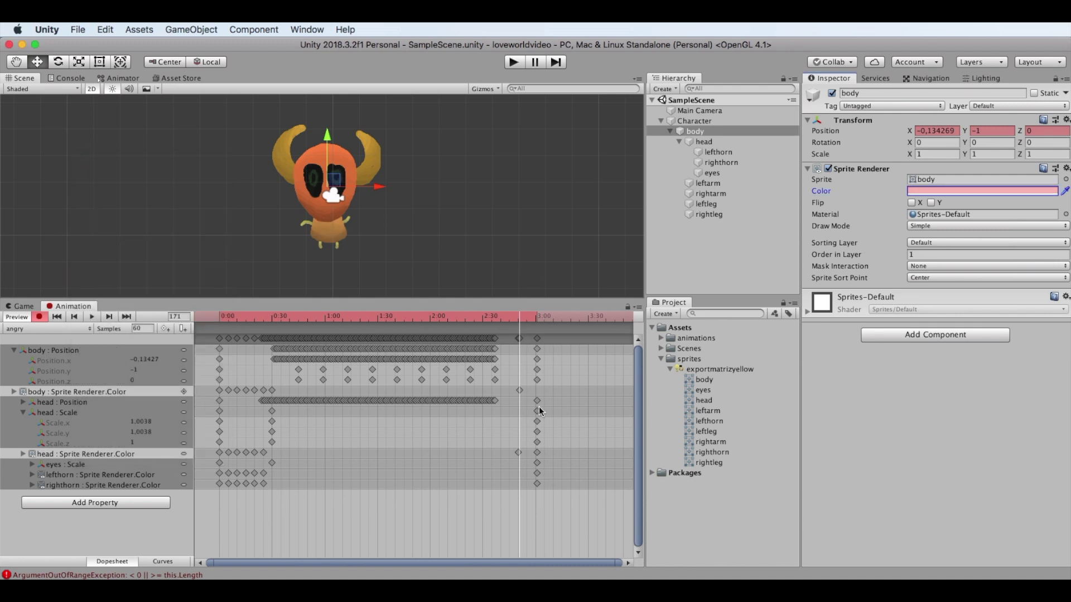
left_click(537, 317)
left_click(981, 190)
left_click(115, 233)
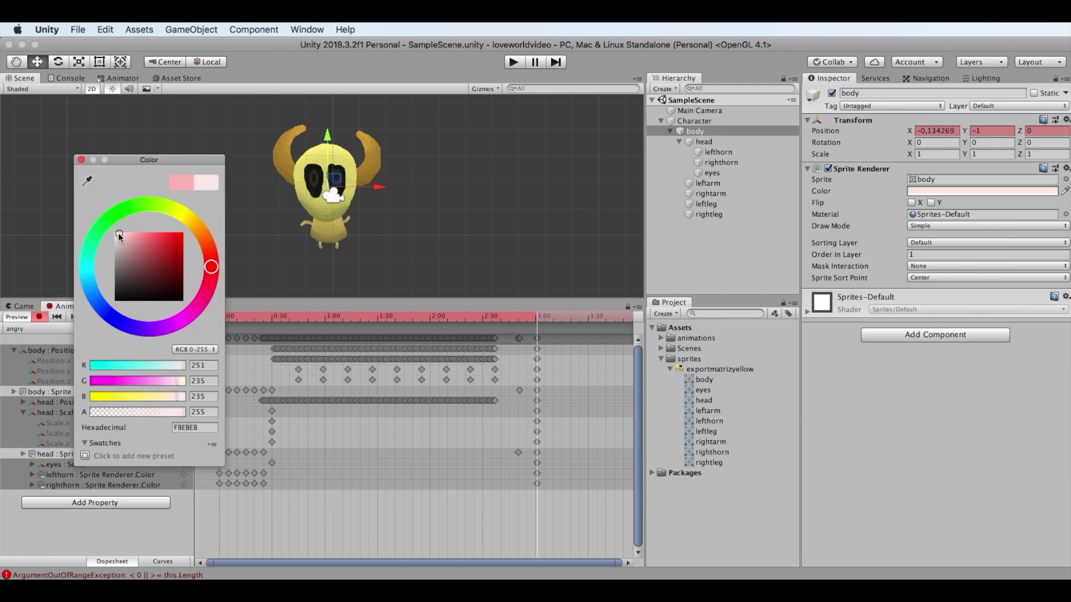
left_click(81, 159)
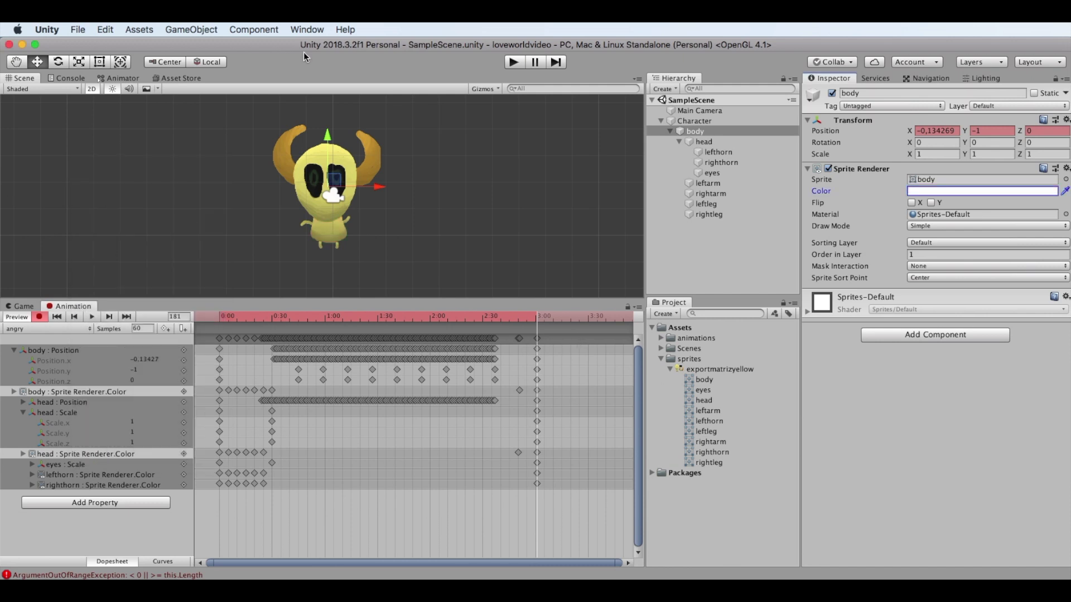
left_click(92, 317)
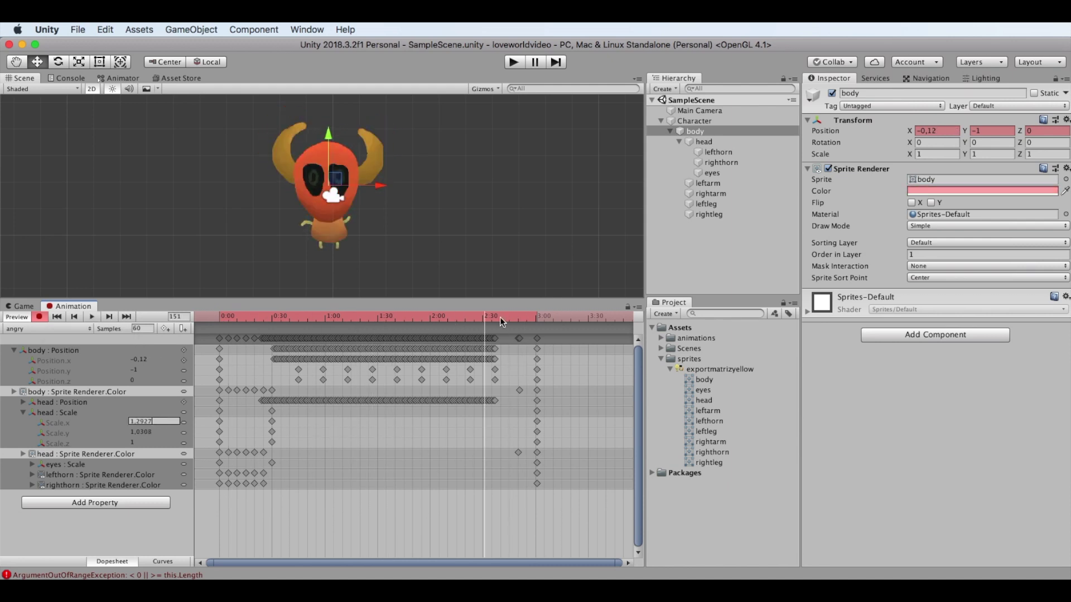
Key a new head scale at frame 150 and preview the clip.
type("1,3")
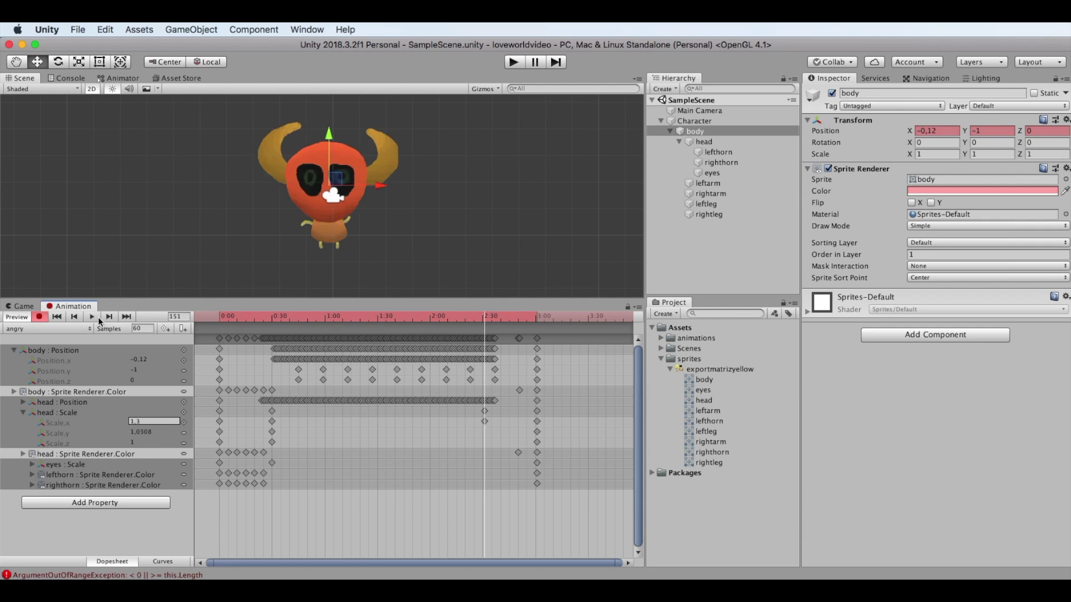
left_click(93, 317)
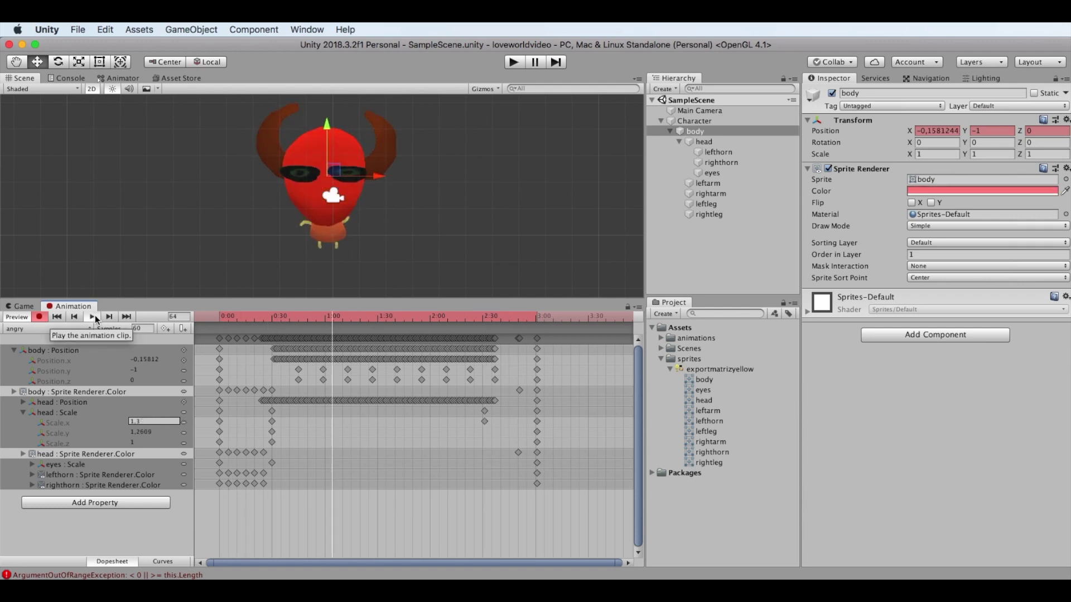
left_click(93, 317)
left_click(273, 317)
left_click(271, 318)
left_click(483, 318)
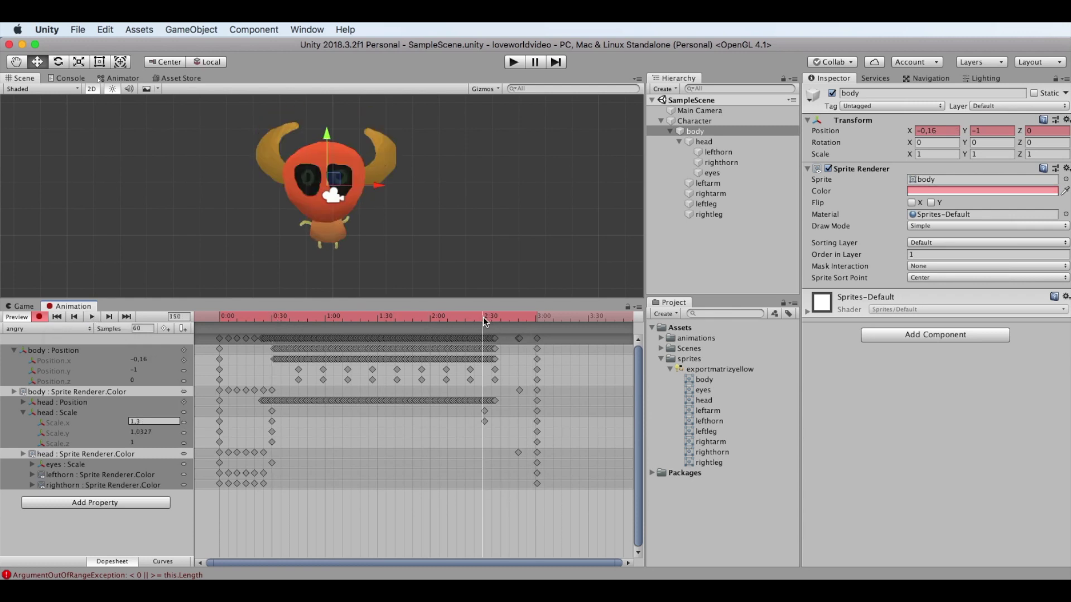
left_click_drag(483, 317, 490, 319)
left_click(483, 317)
type("1,0")
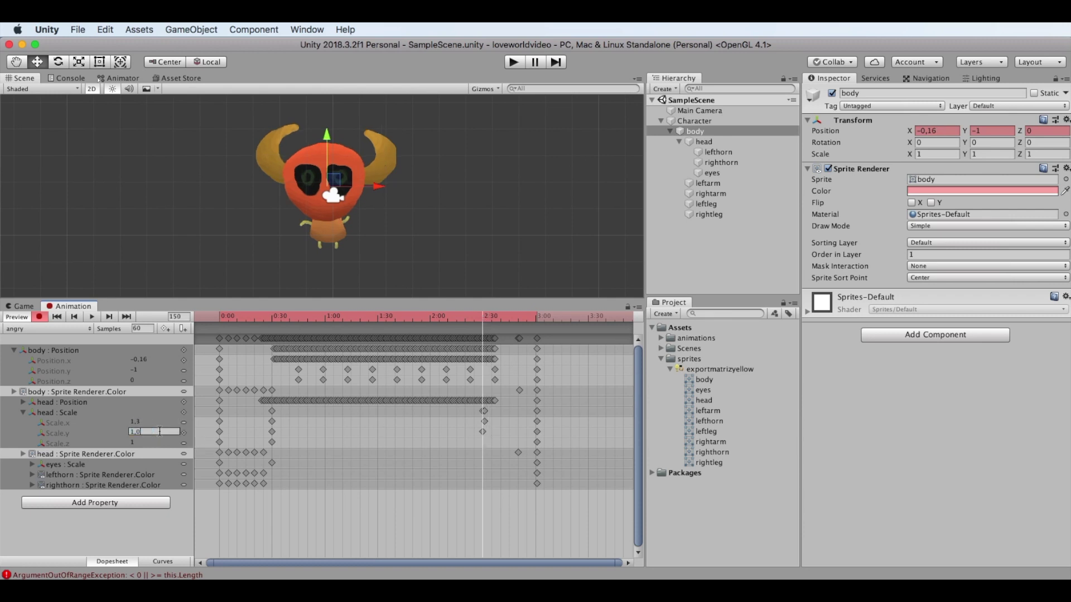
type(",3")
left_click(92, 317)
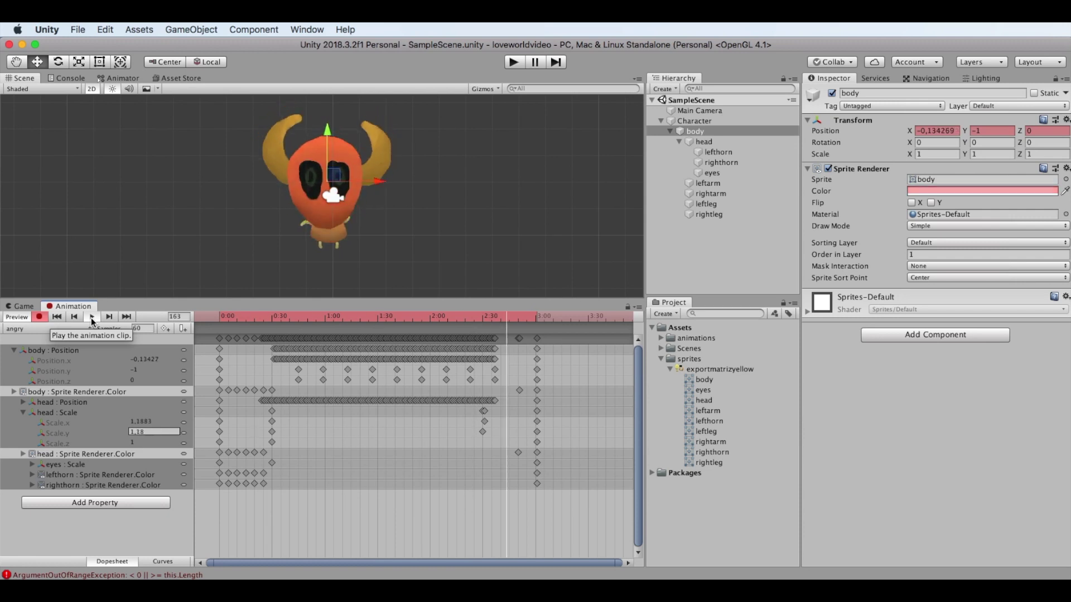
left_click(272, 314)
Key the eyes Scale to 1.7 and 0.3 at frame 151 and preview the clip.
left_click(23, 413)
left_click(64, 433)
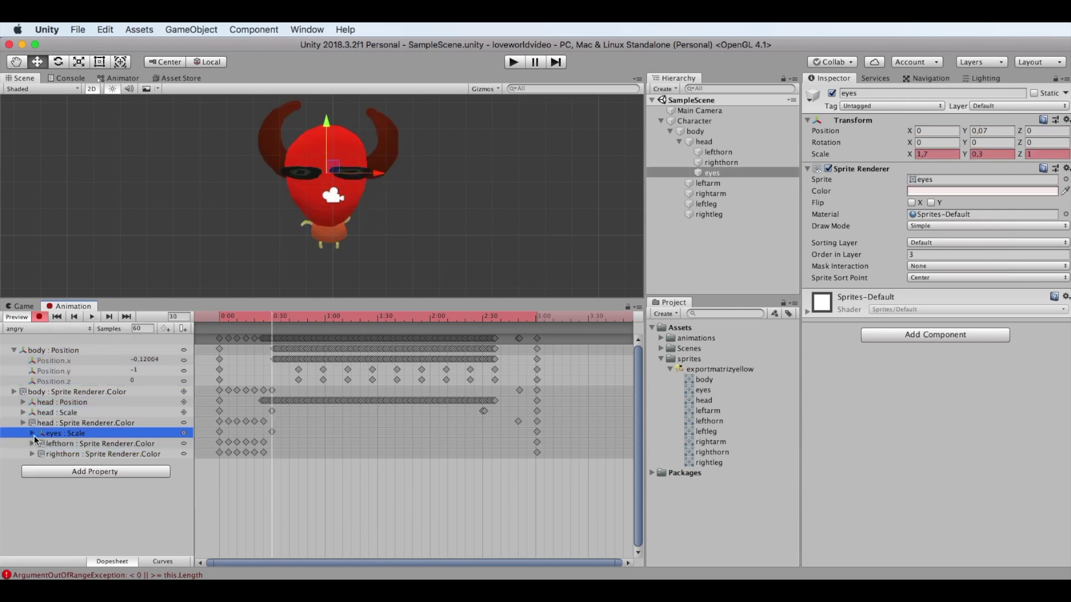
left_click(33, 433)
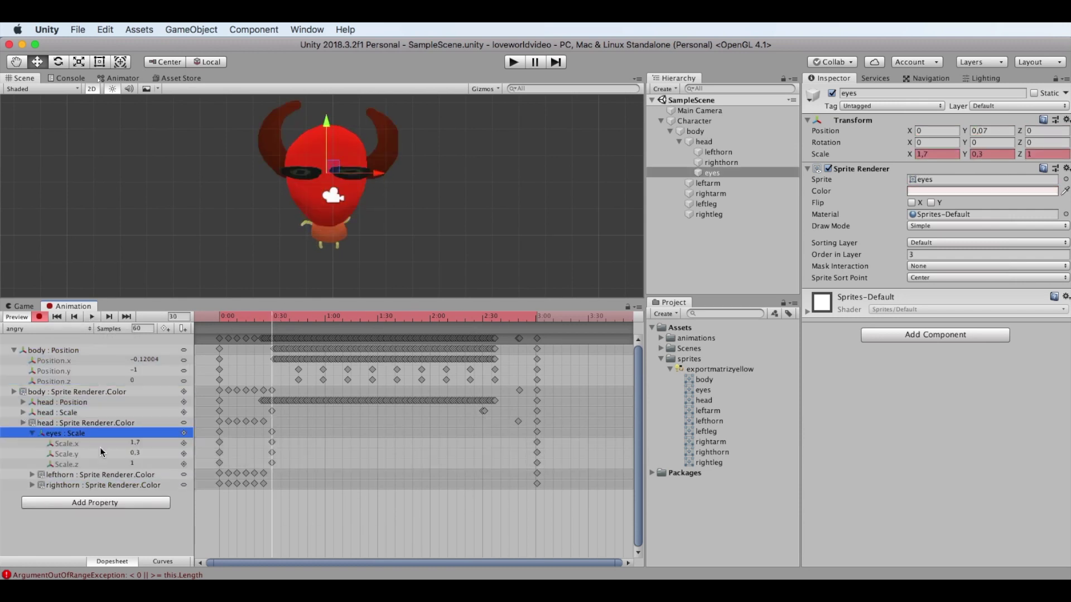
left_click(483, 316)
left_click(166, 442)
type("1.70.3")
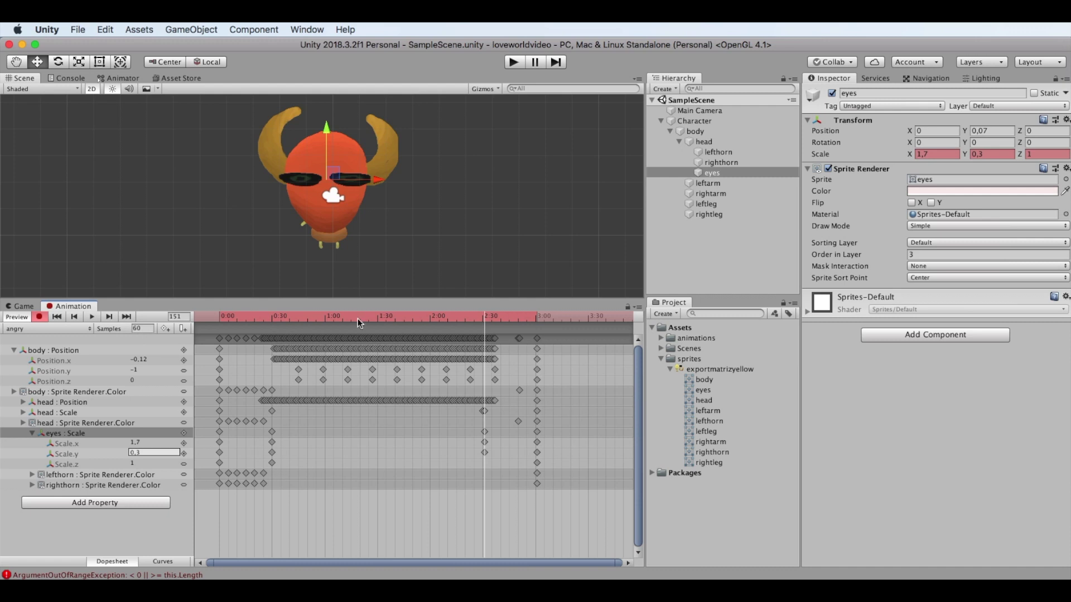
left_click(92, 317)
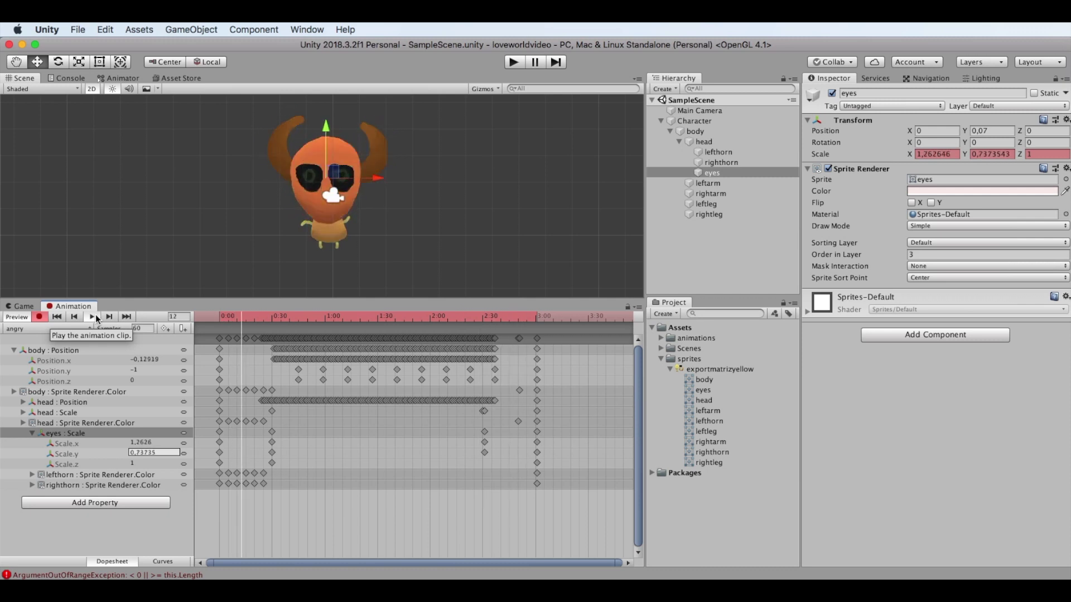
key("space")
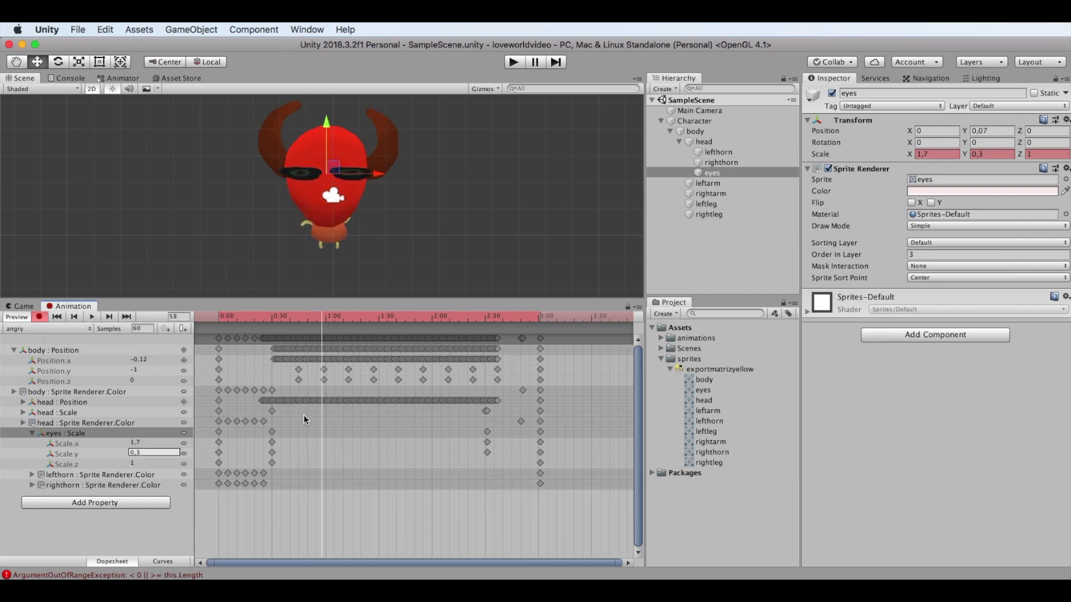
Turn off animation recording and save the scene.
left_click(39, 317)
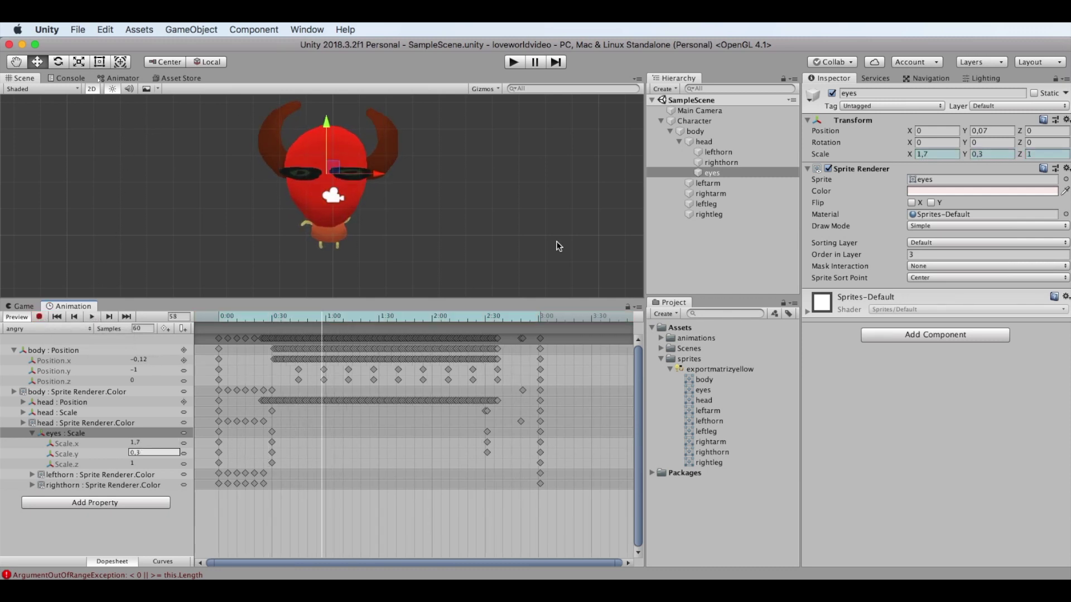
left_click(78, 29)
left_click(96, 73)
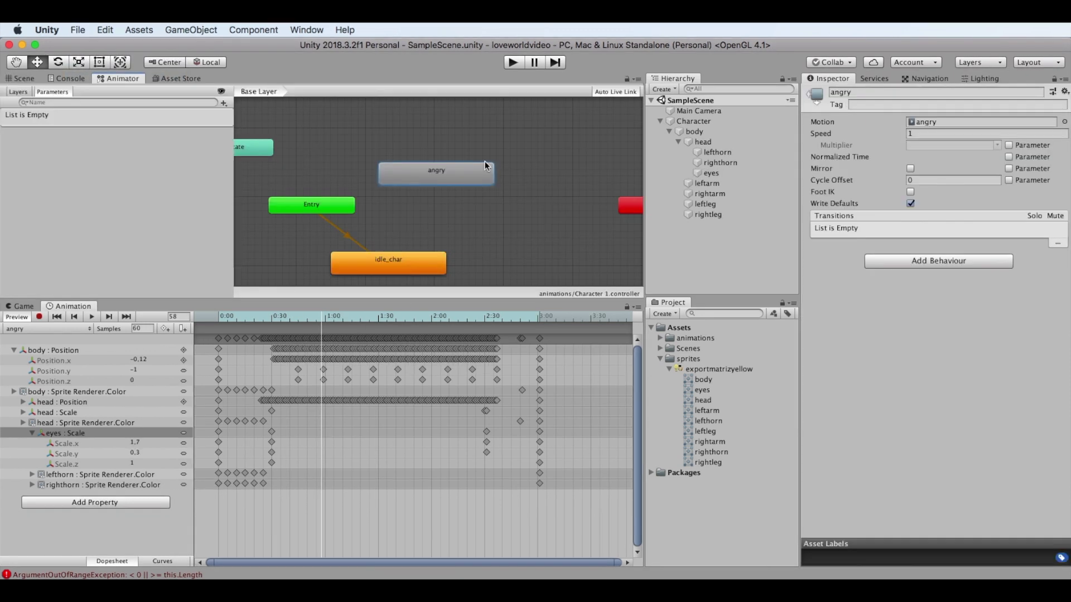
left_click(346, 143)
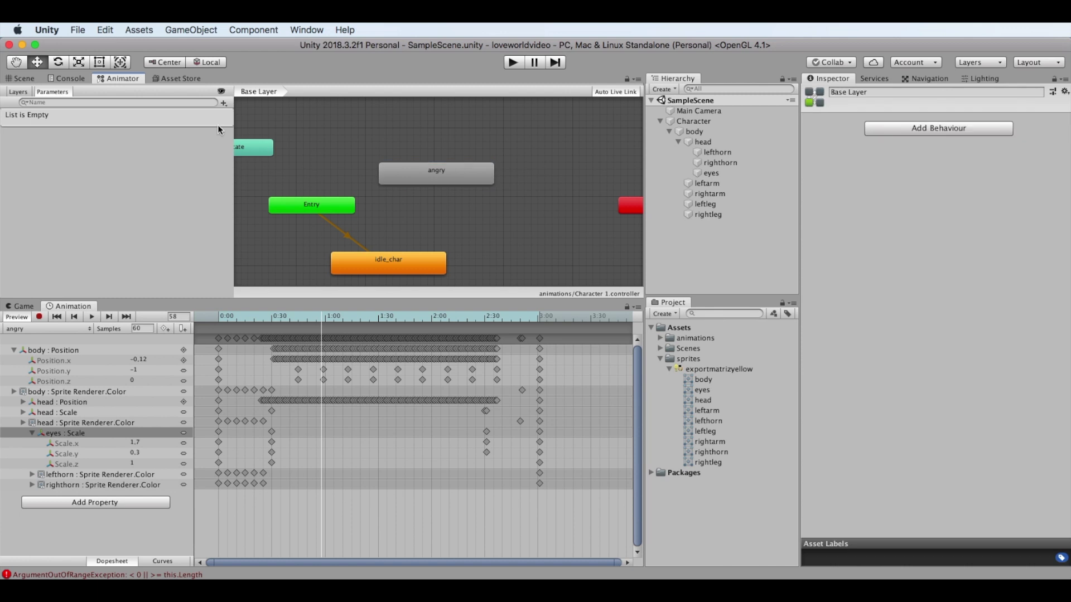
Add a Trigger parameter named isAngry to the Character controller.
left_click(224, 104)
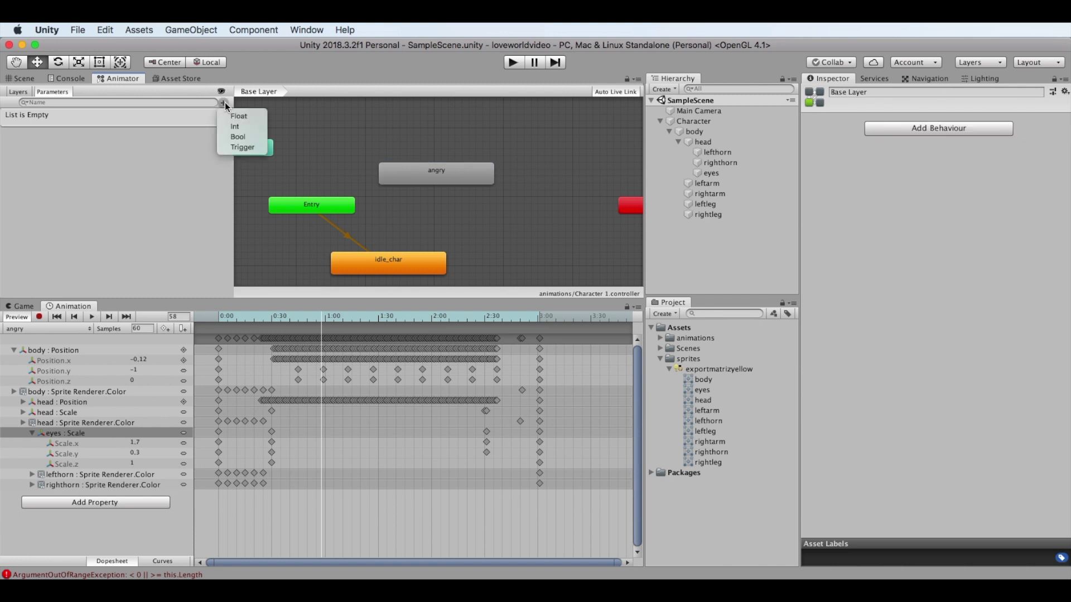
left_click(243, 147)
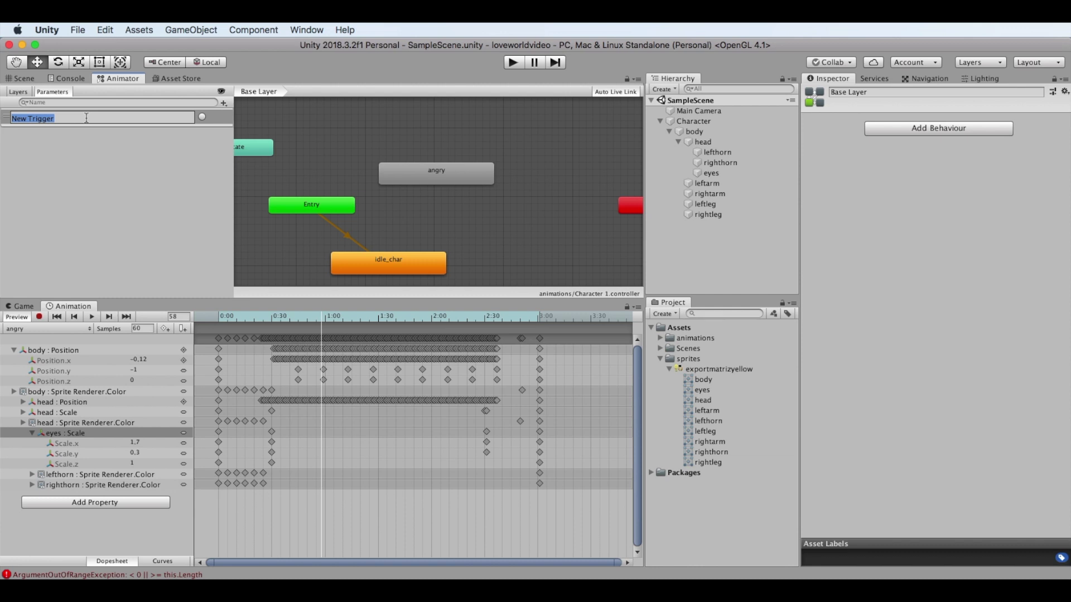
type("isAngry")
key("Return")
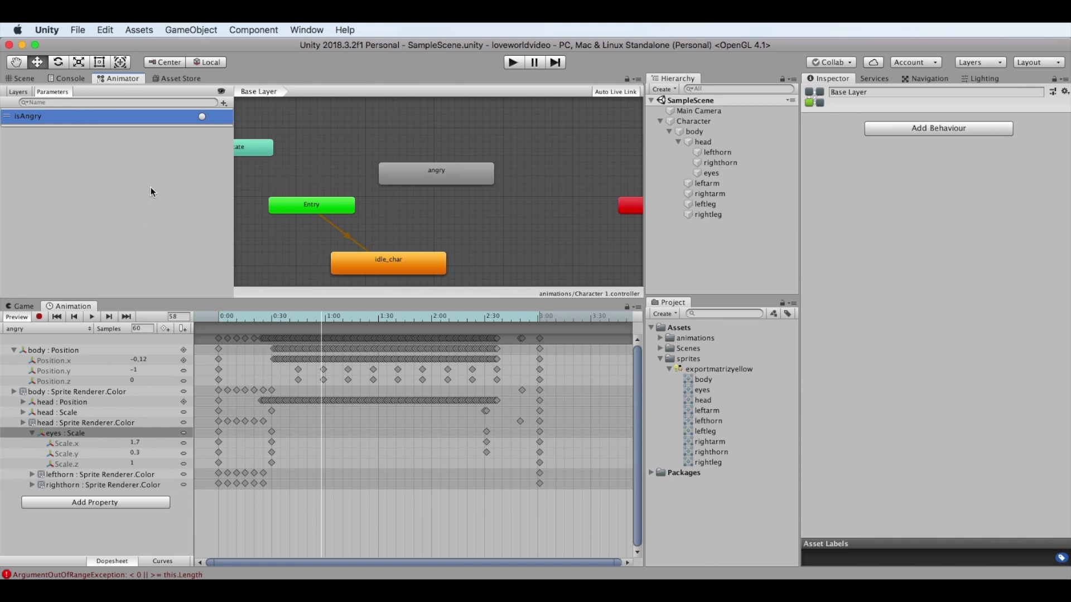
left_click(393, 259)
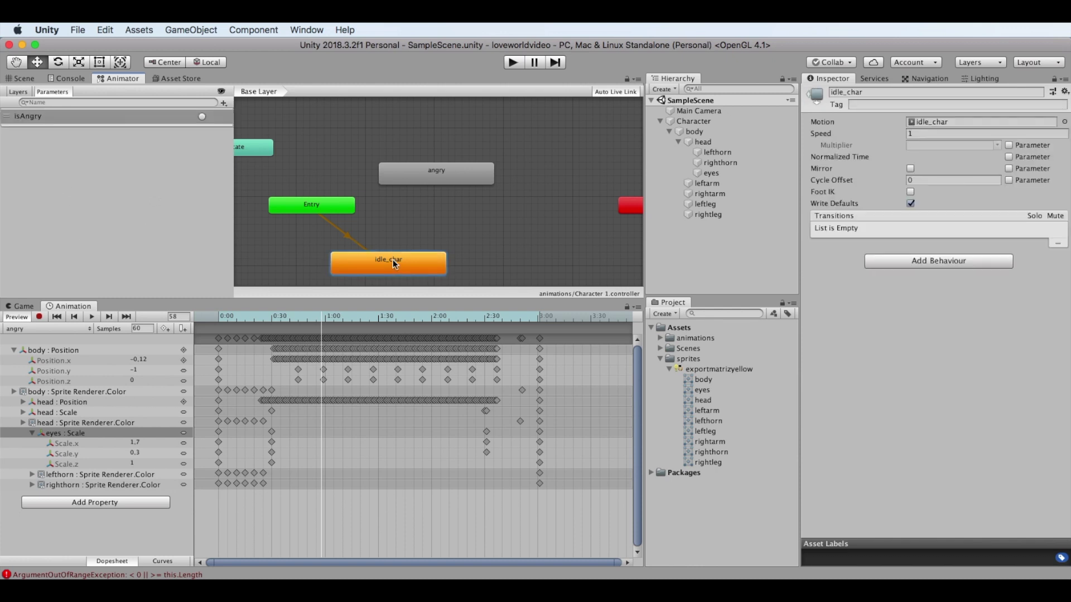
Create an idle_char → angry transition with duration 0, no fixed duration, and an isAngry condition.
right_click(393, 259)
left_click(460, 265)
left_click(426, 172)
left_click(416, 222)
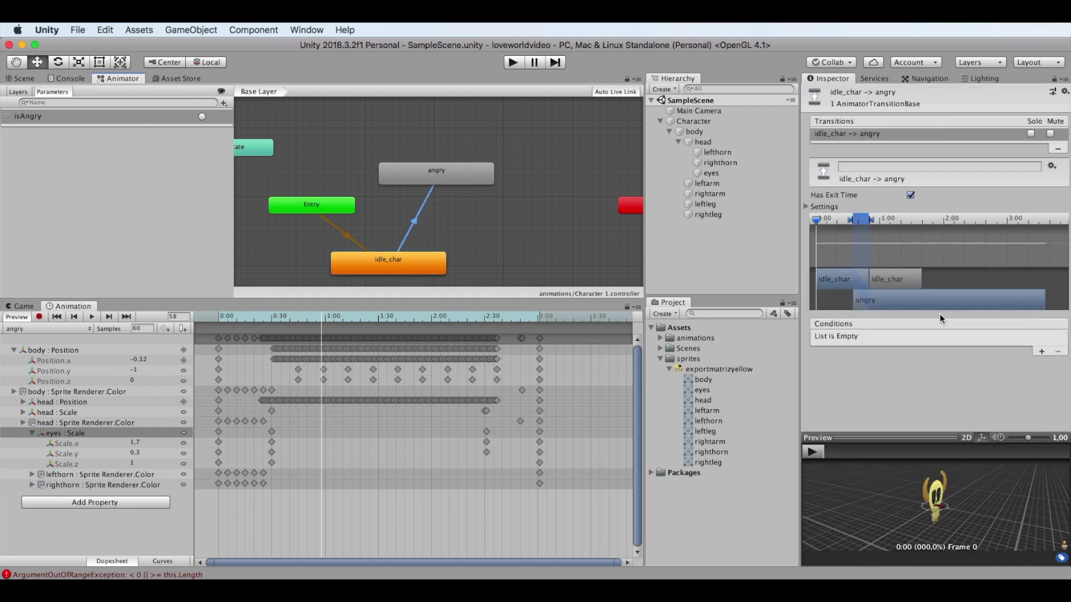
left_click(806, 207)
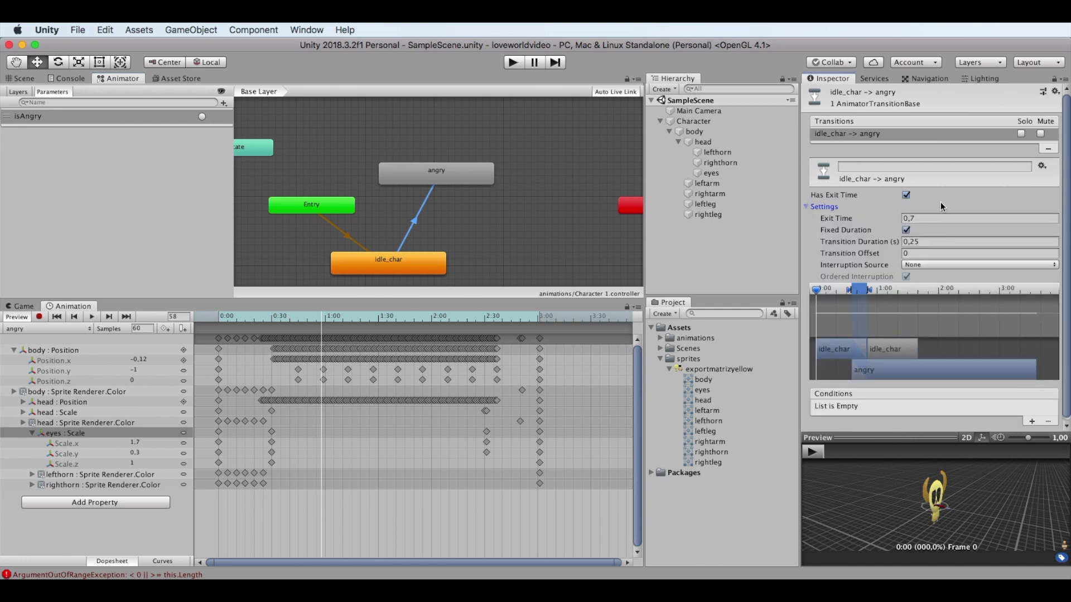
left_click(937, 241)
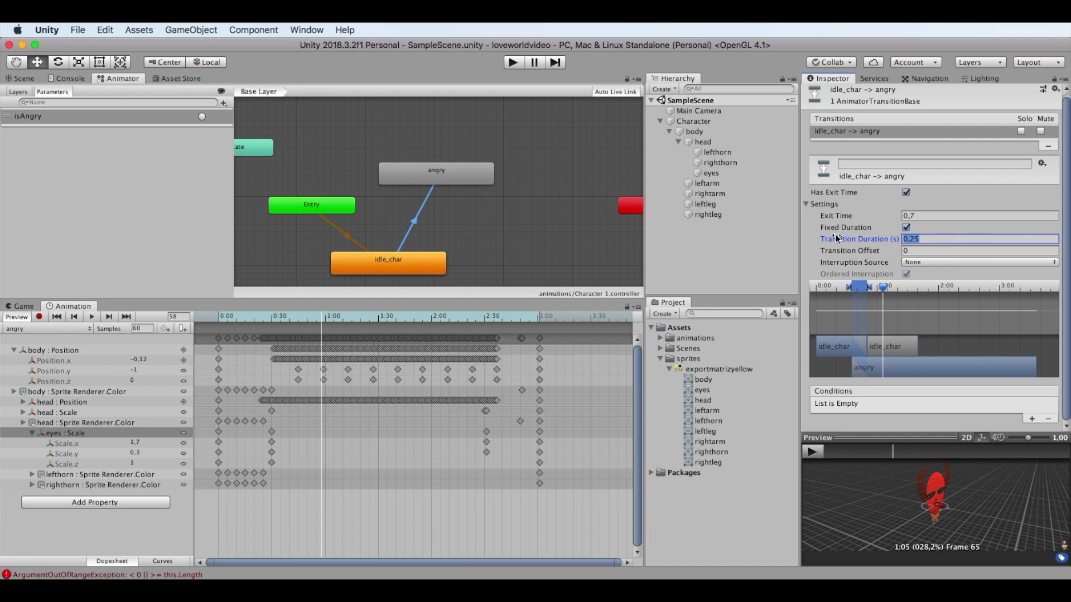
type("0")
left_click(905, 227)
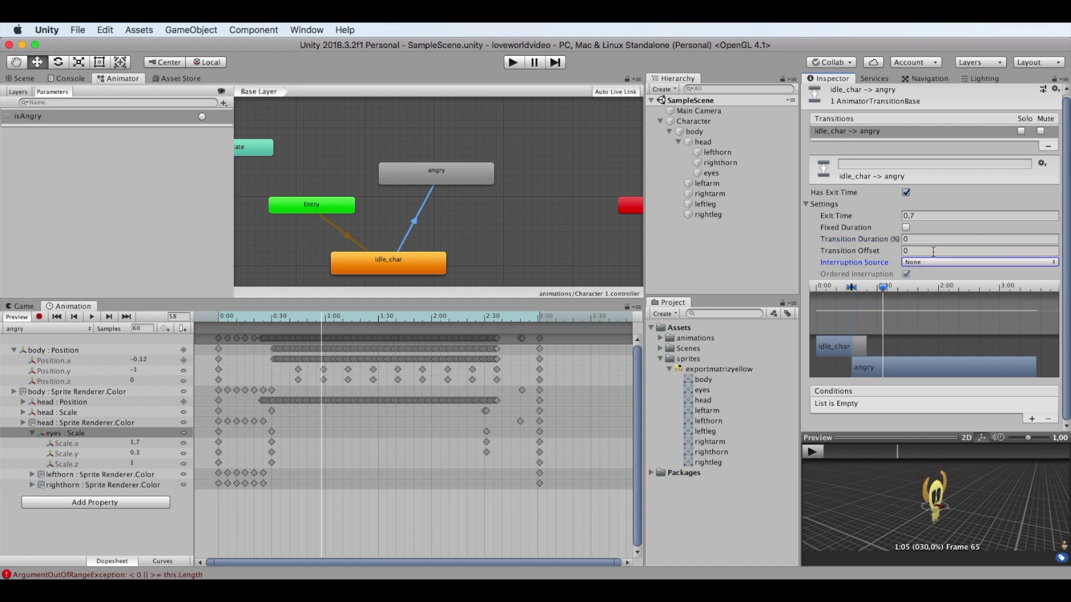
left_click(1031, 419)
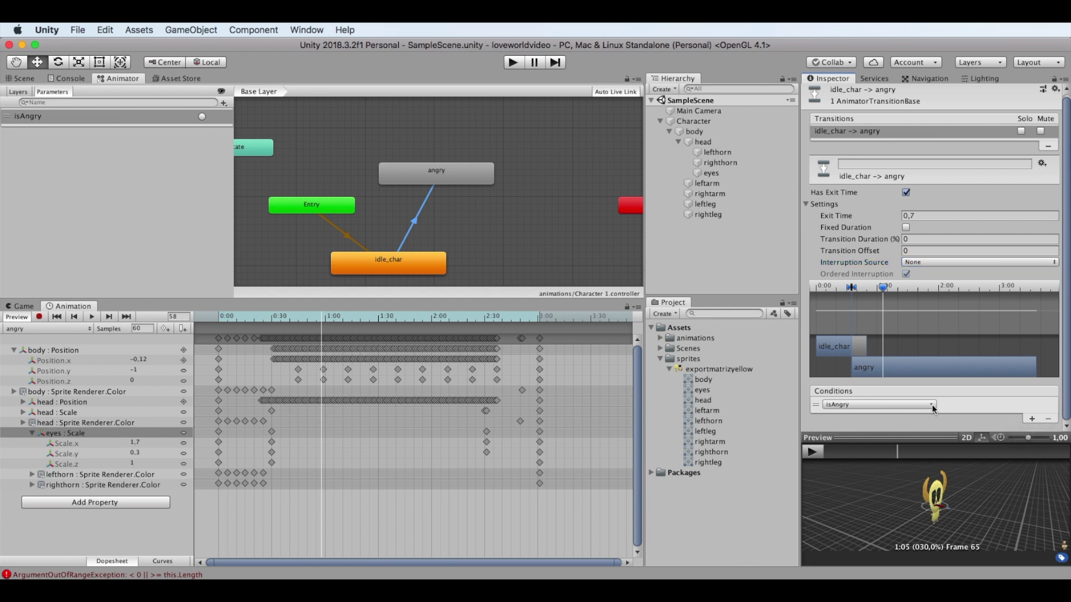
left_click(693, 121)
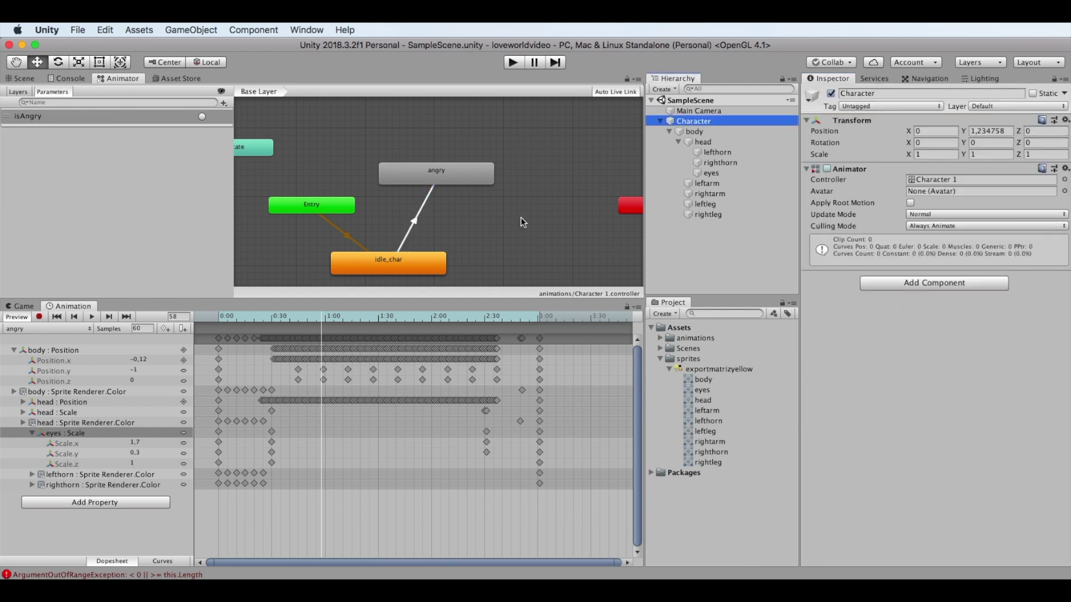
Attach a new script named PlayerController to the Character and open it in Visual Studio.
left_click(929, 283)
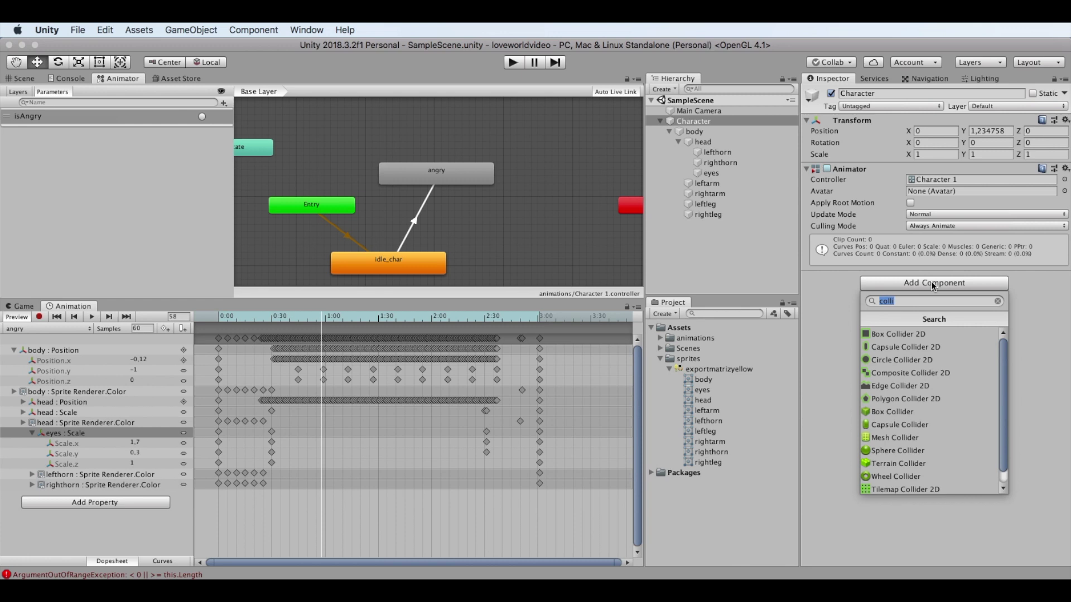
scroll(1003, 360, "down", 2)
left_click(917, 488)
type("controller")
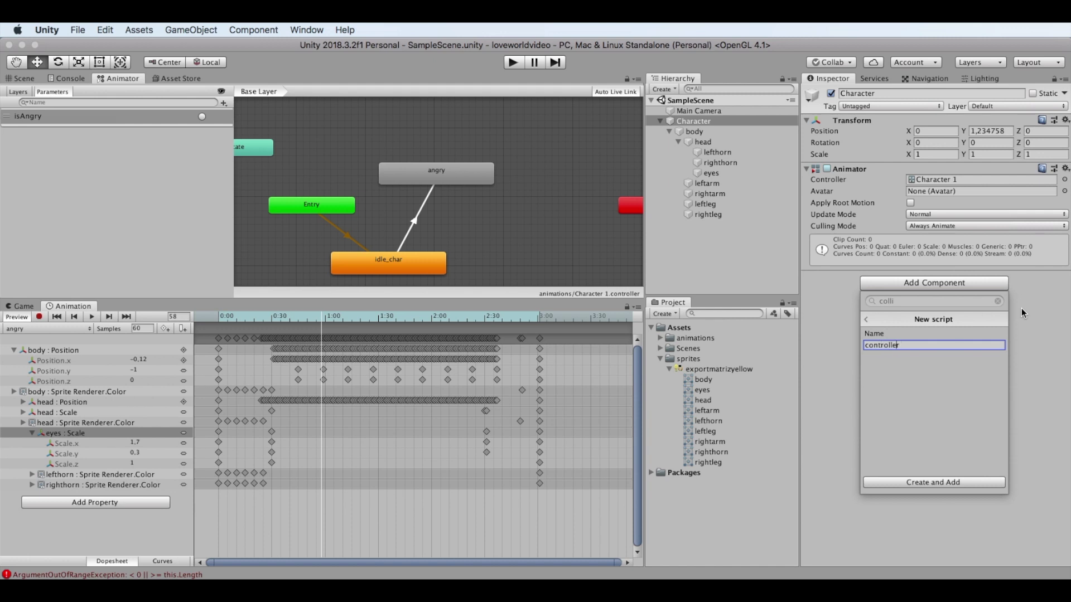
key("Left")
key("Left")
type("Player")
key("Delete")
type("C")
left_click(956, 481)
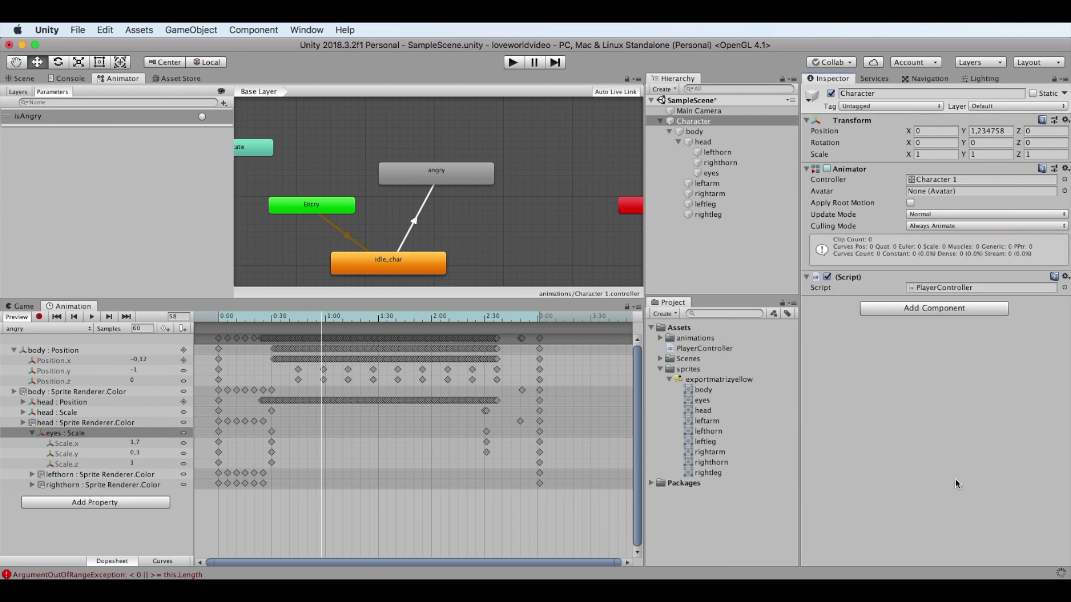
double_click(933, 287)
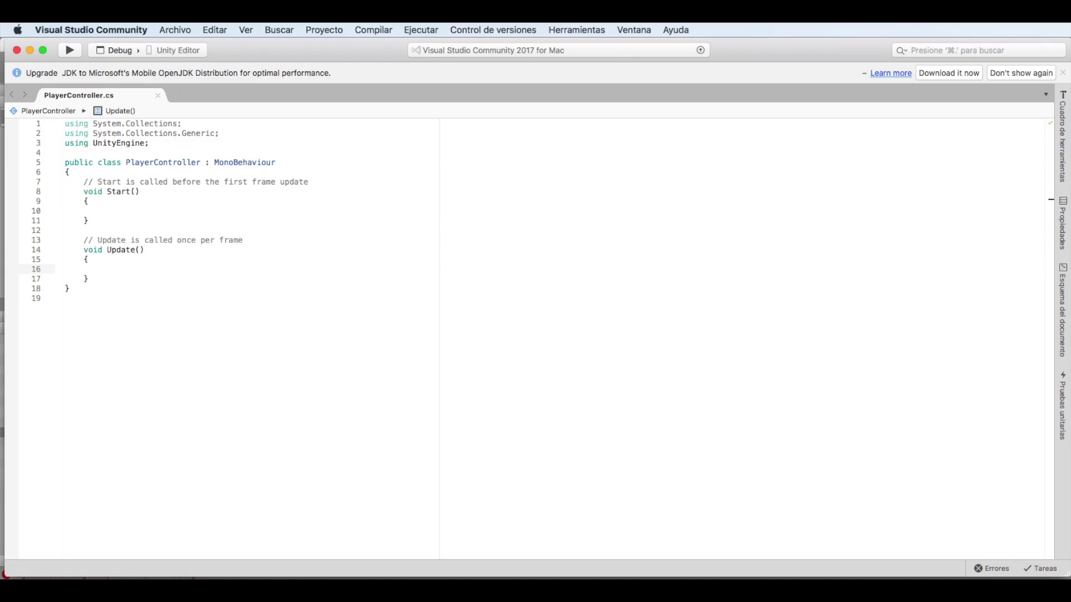
Declare a private Animator field _anim initialised to null.
type("l")
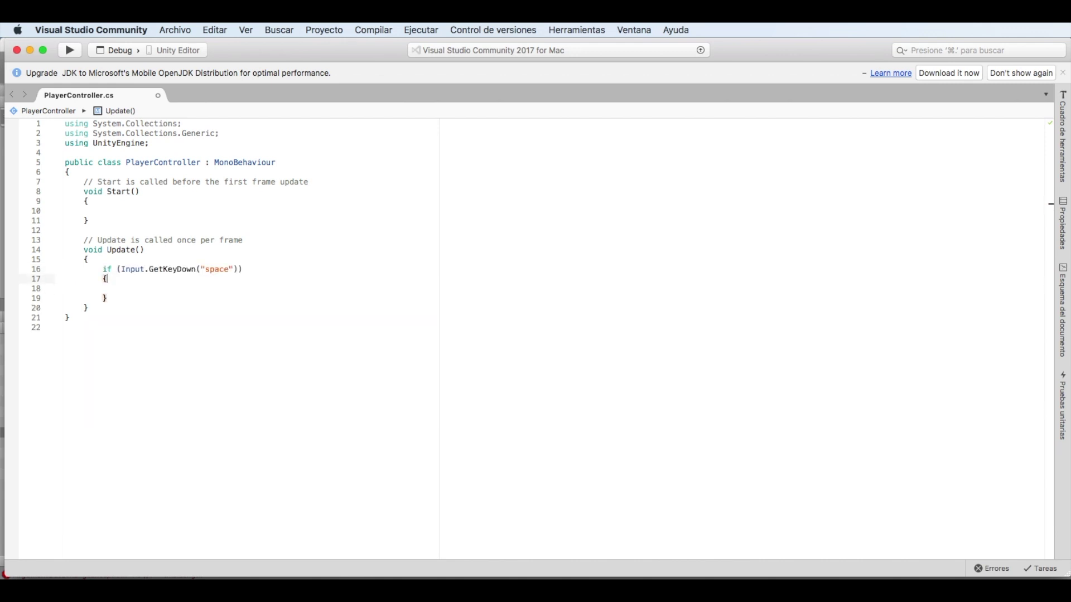
left_click(121, 288)
type("Animator")
left_click(376, 184)
key("Return")
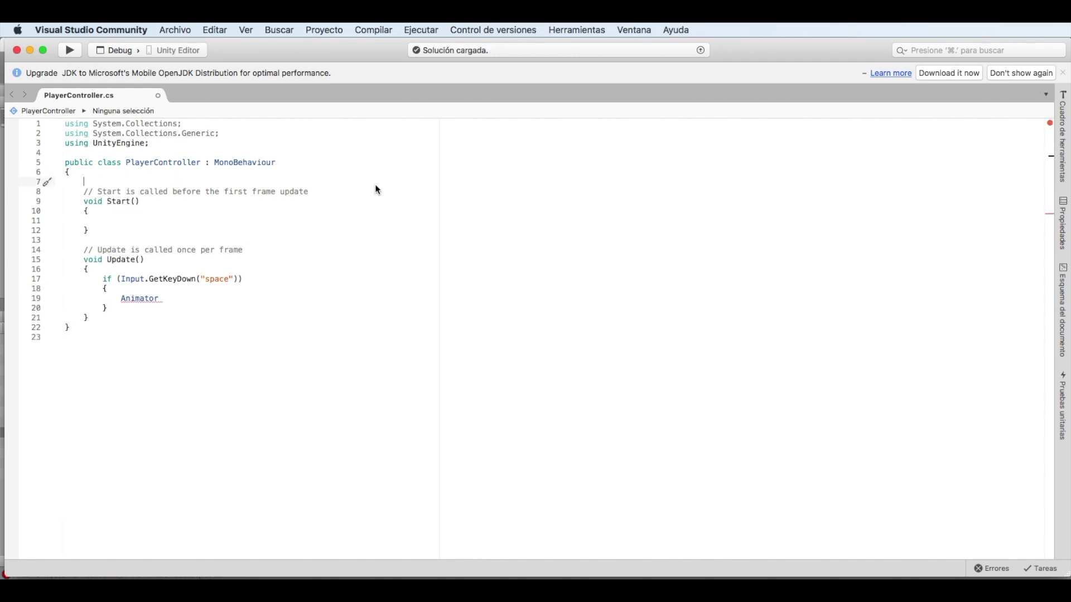
type("private ")
type("Anim")
type("ator _a")
type("mnim")
key("BackSpace")
key("BackSpace")
key("BackSpace")
key("BackSpace")
type("nim;")
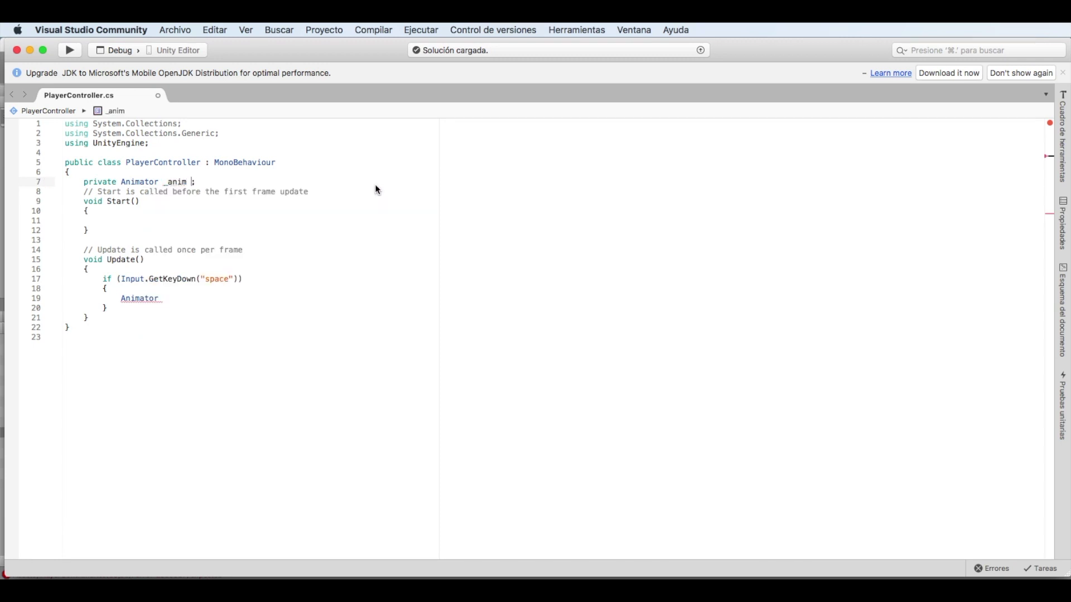
type(" = null")
In Start, assign _anim = GetComponent<Animator>();.
left_click(199, 221)
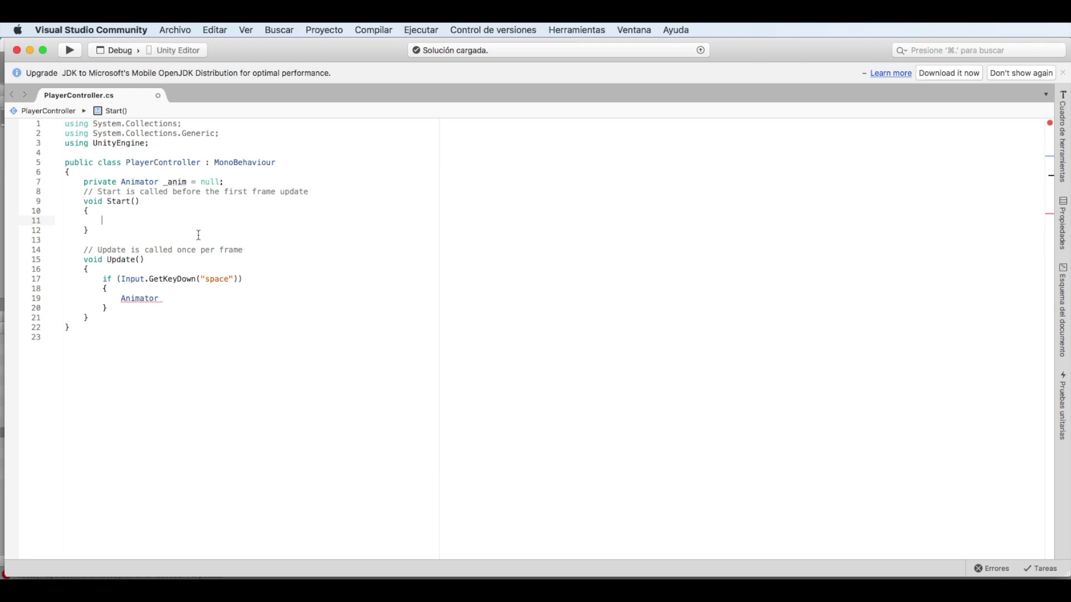
type("_anim ")
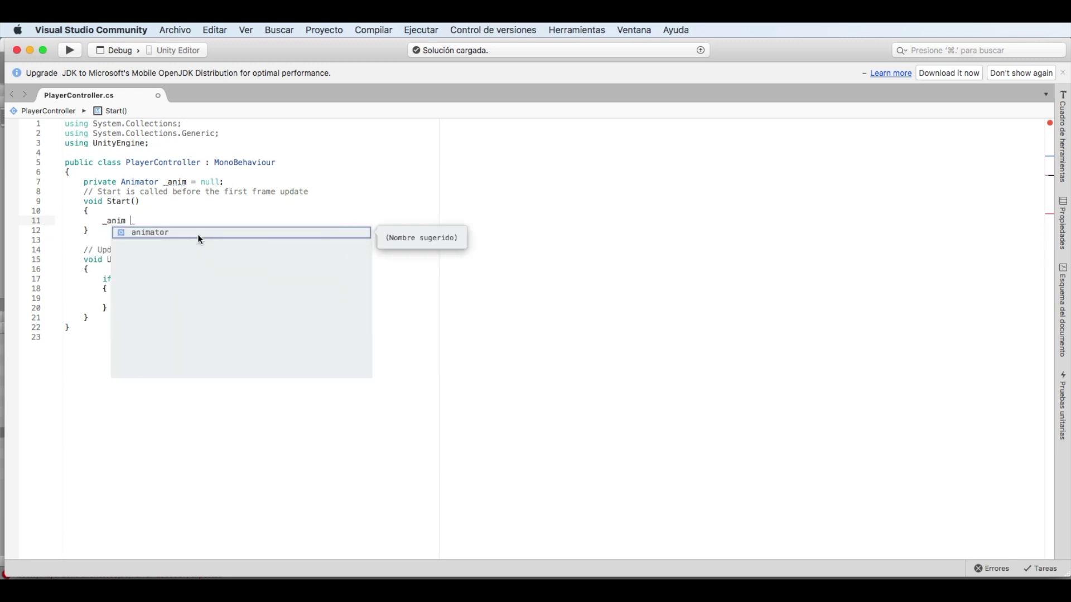
type("= GetC")
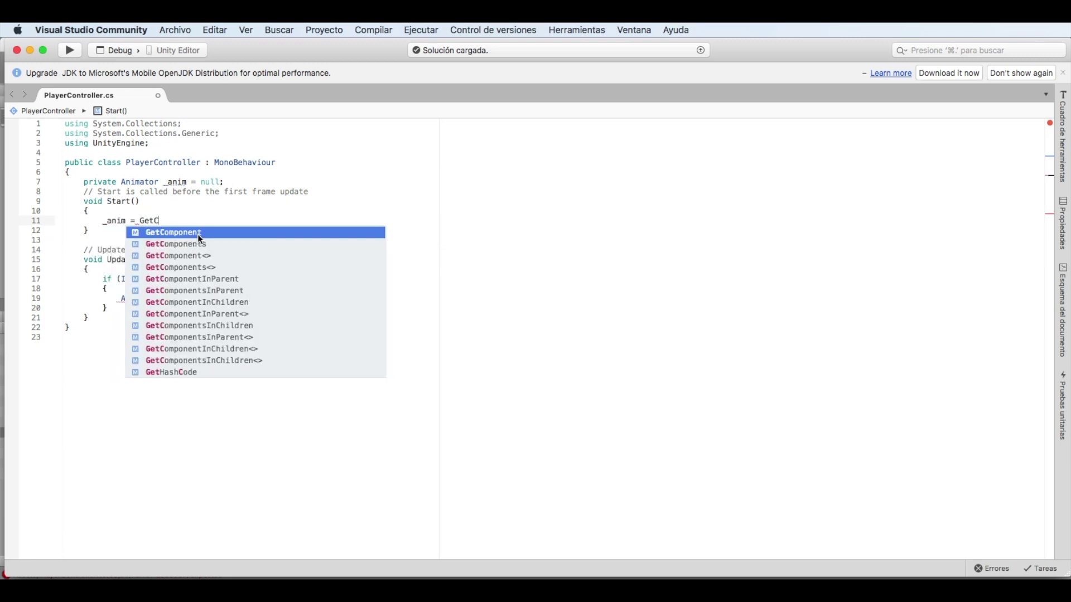
key("Return")
type("<")
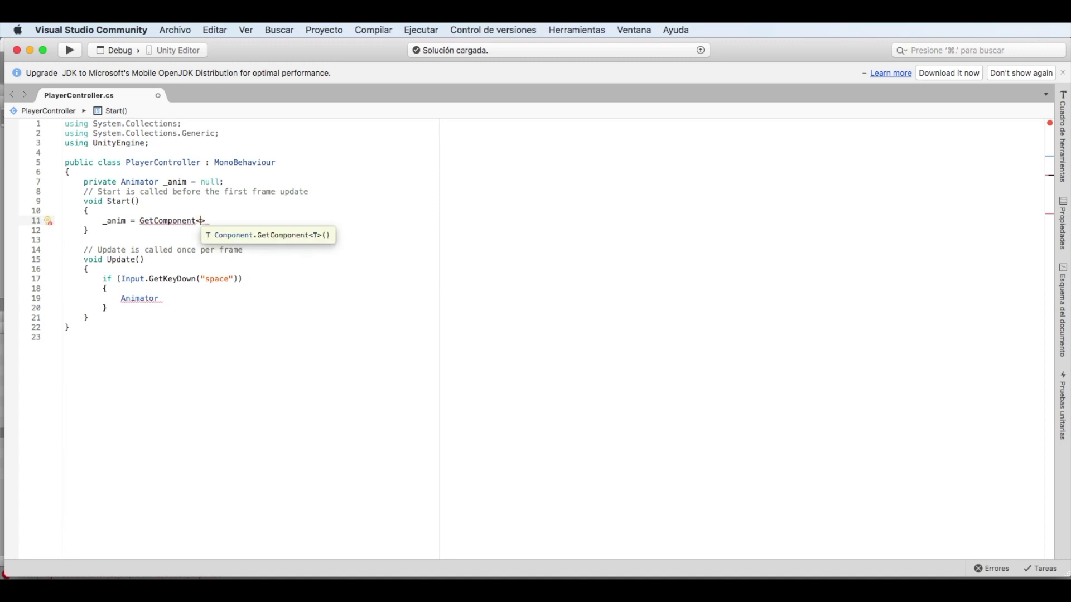
type("A")
key("Return")
type(">();")
In Update, call _anim.SetTrigger("isAngry") when _anim is not null, then build.
left_click_drag(241, 297, 124, 299)
key("BackSpace")
type("if (_anim != null)")
key("Return")
type("{")
key("Return")
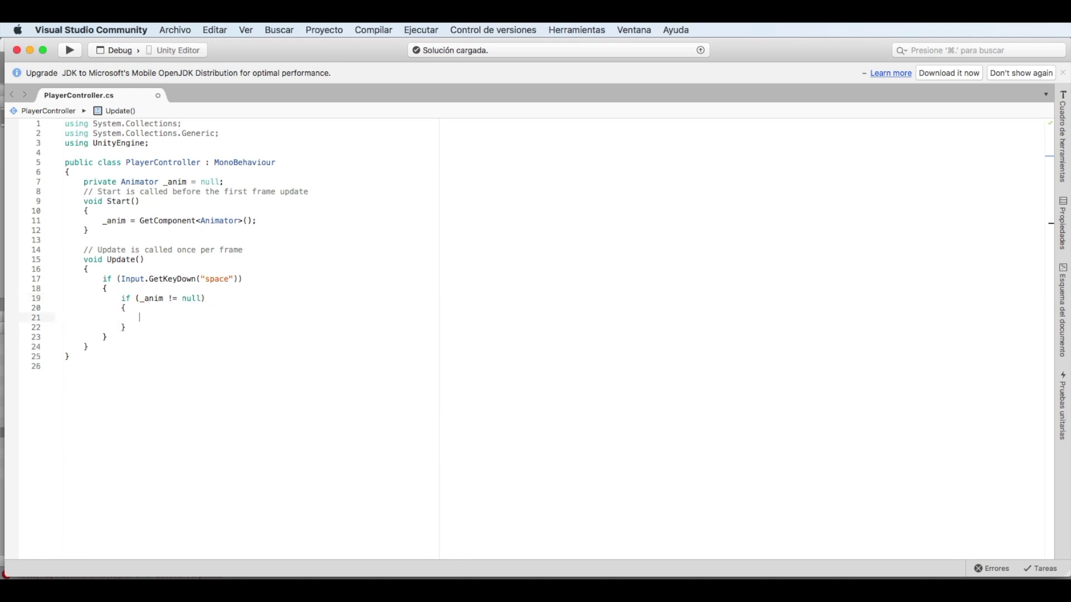
type("_anim.se")
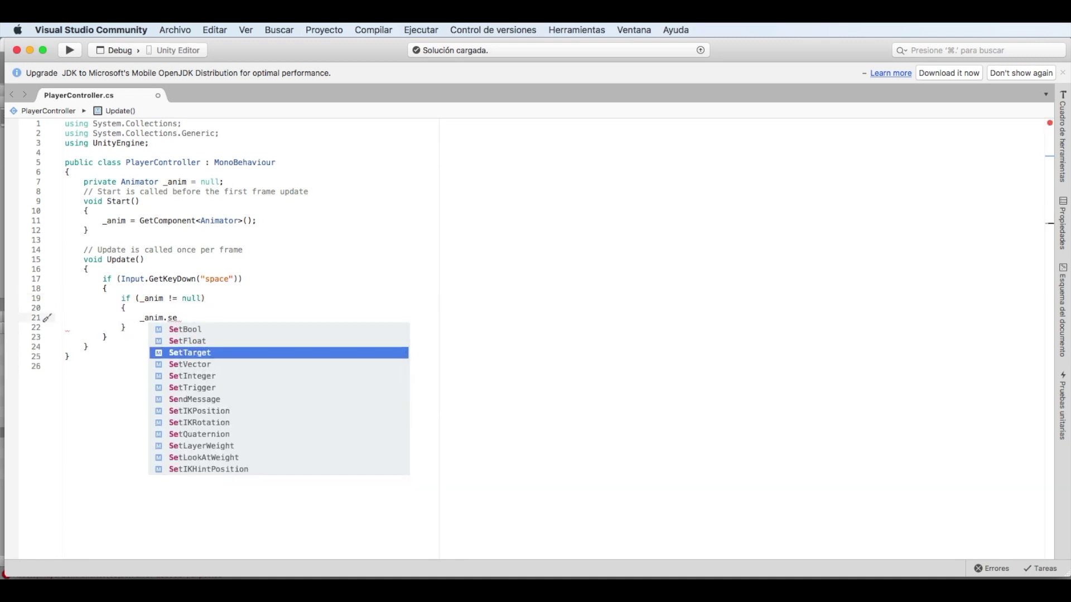
key("Down")
key("Down")
key("Down")
key("Return")
type("()")
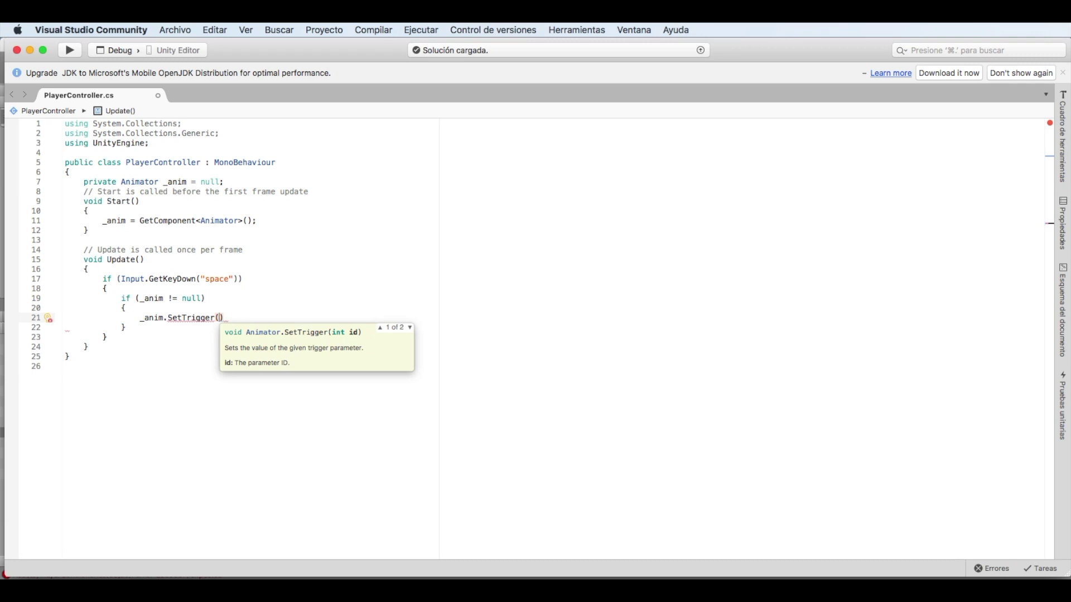
type("\"isAngry")
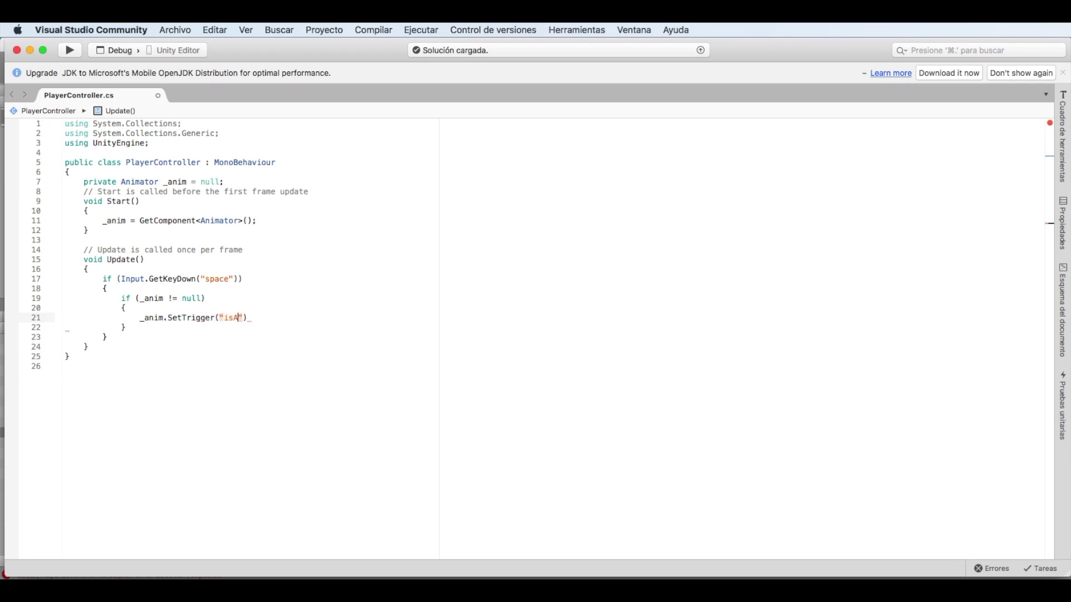
type(";")
key("super+b")
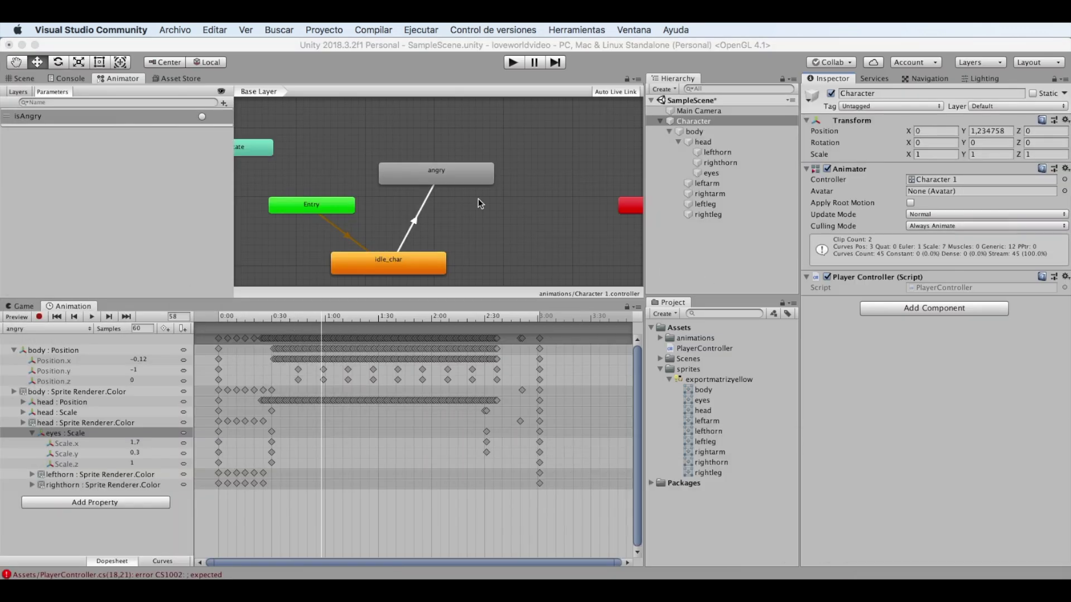
left_click(22, 79)
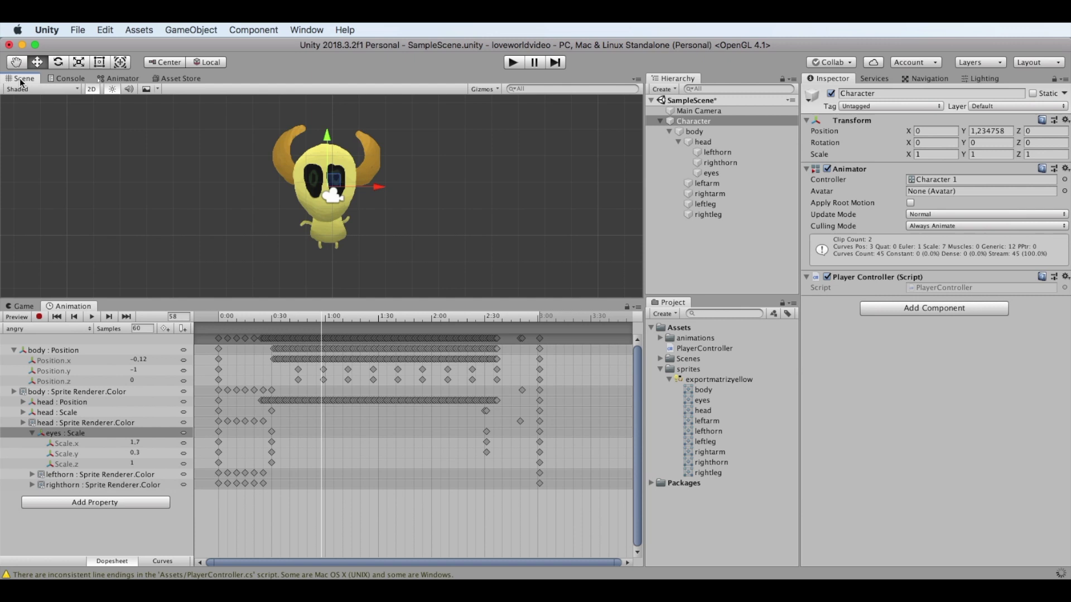
Run Play mode with the Game view and Animator graph, watching the character turn angry.
left_click(21, 306)
key("super+p")
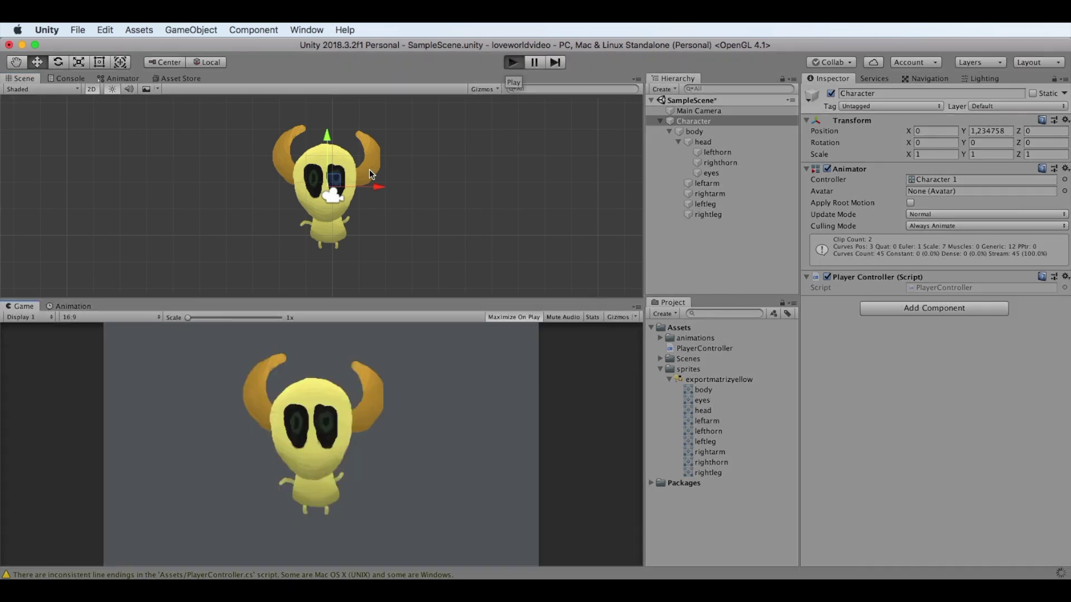
key("super+p")
left_click(118, 78)
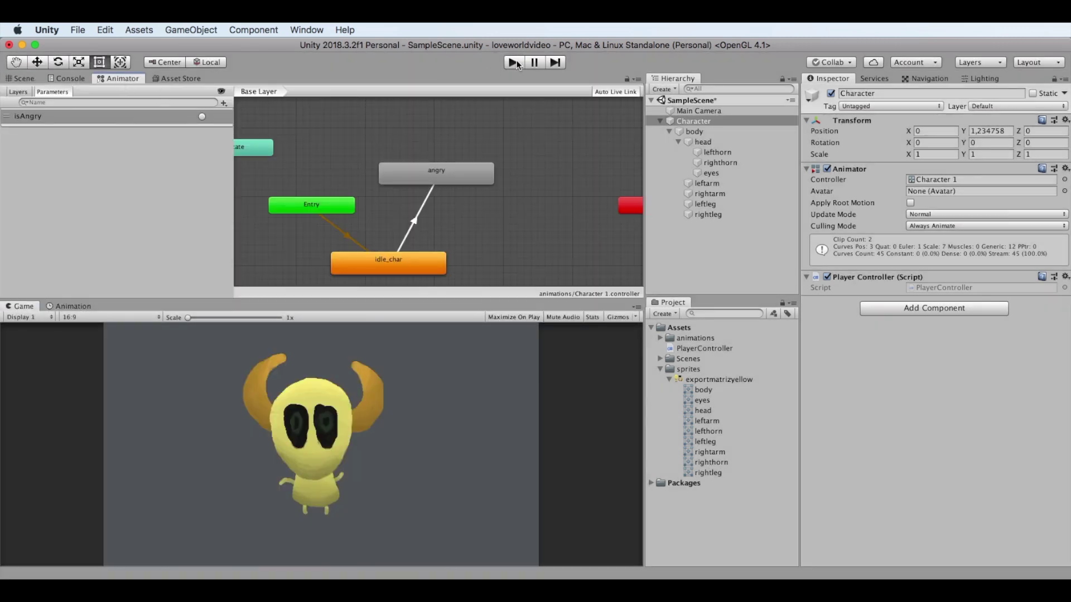
left_click(516, 63)
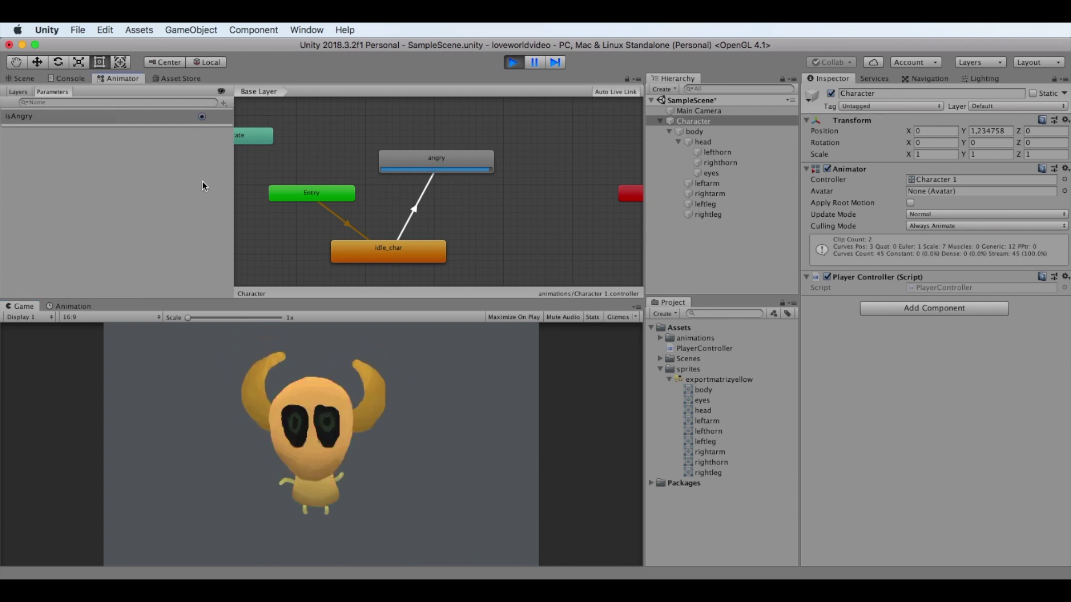
key("super+p")
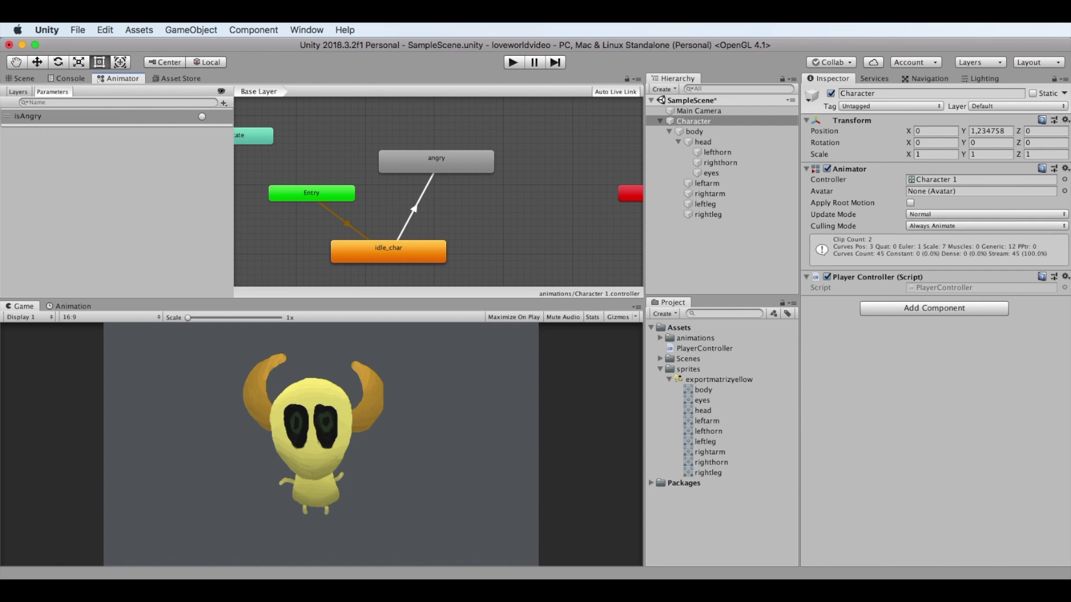
left_click(429, 183)
Create an angry → idle_char transition with Transition Duration 0.
right_click(445, 169)
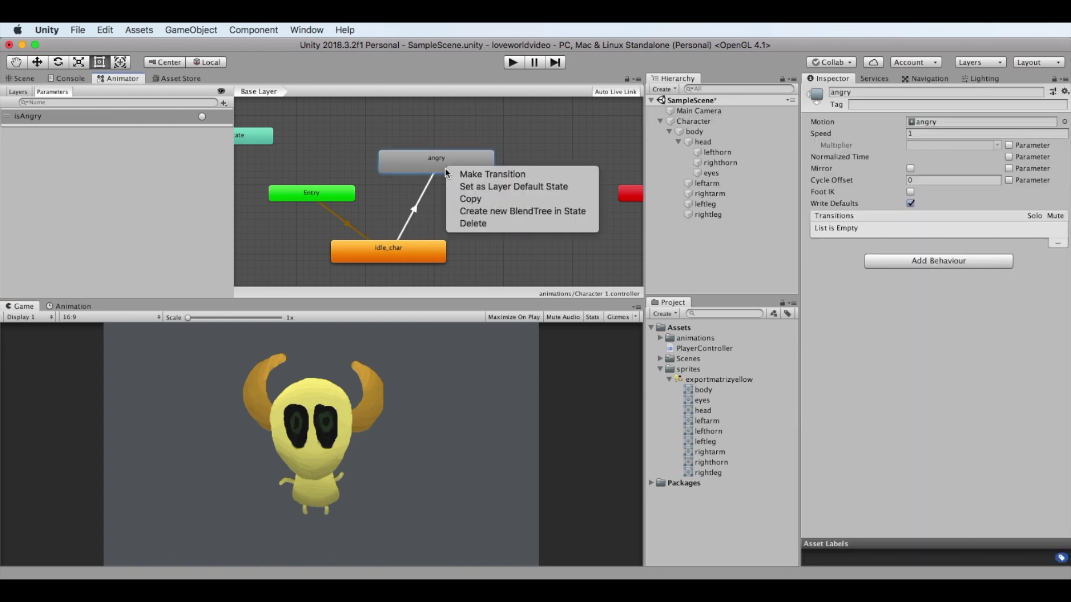
left_click(469, 173)
left_click(383, 250)
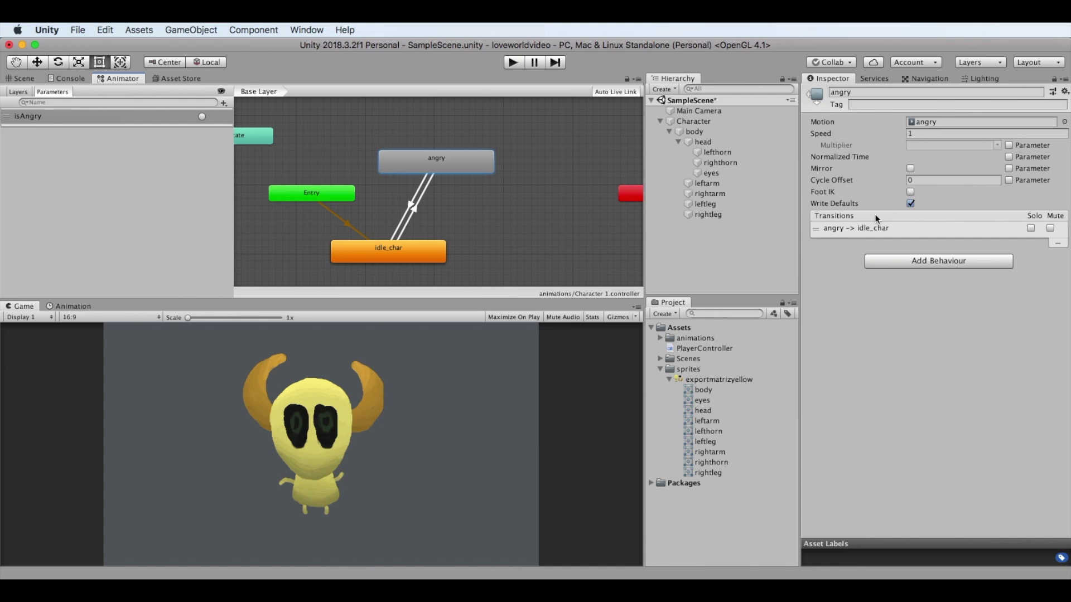
left_click(895, 229)
left_click(938, 242)
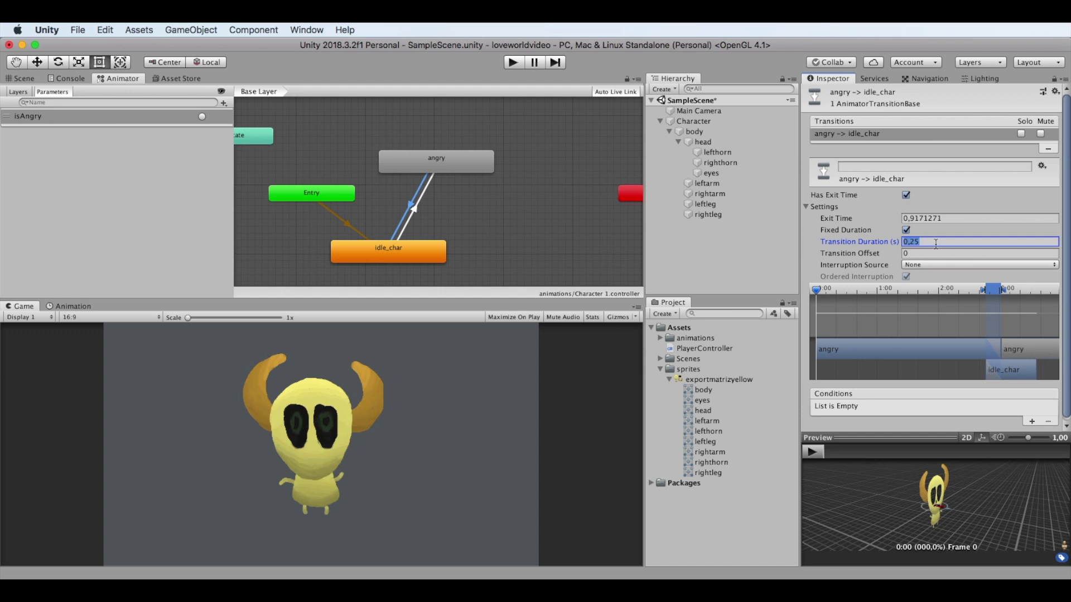
type("0")
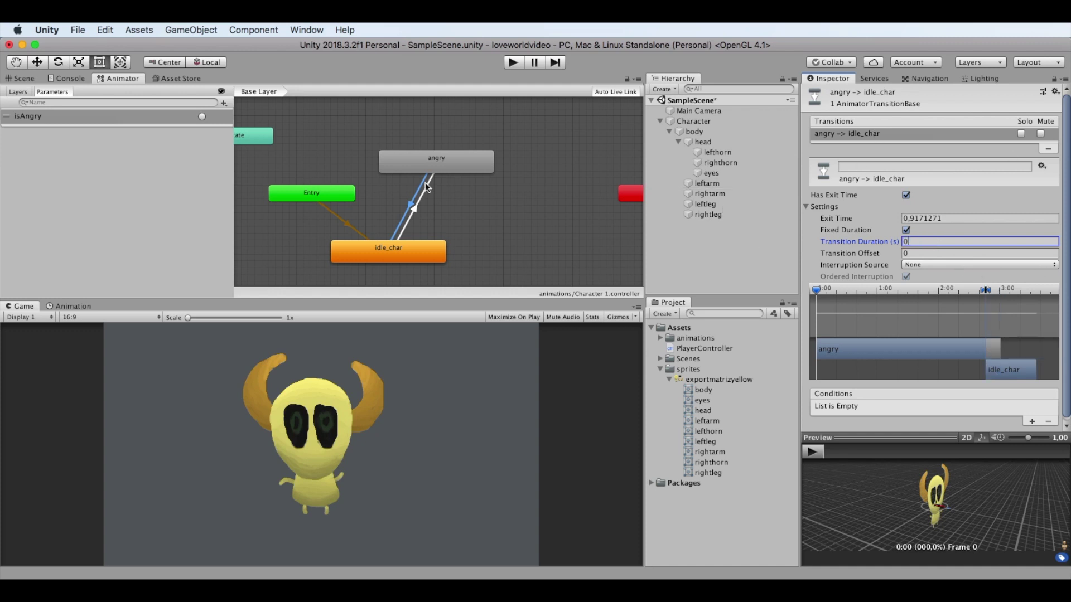
Turn off Has Exit Time on the idle_char → angry transition.
left_click(416, 215)
left_click(907, 196)
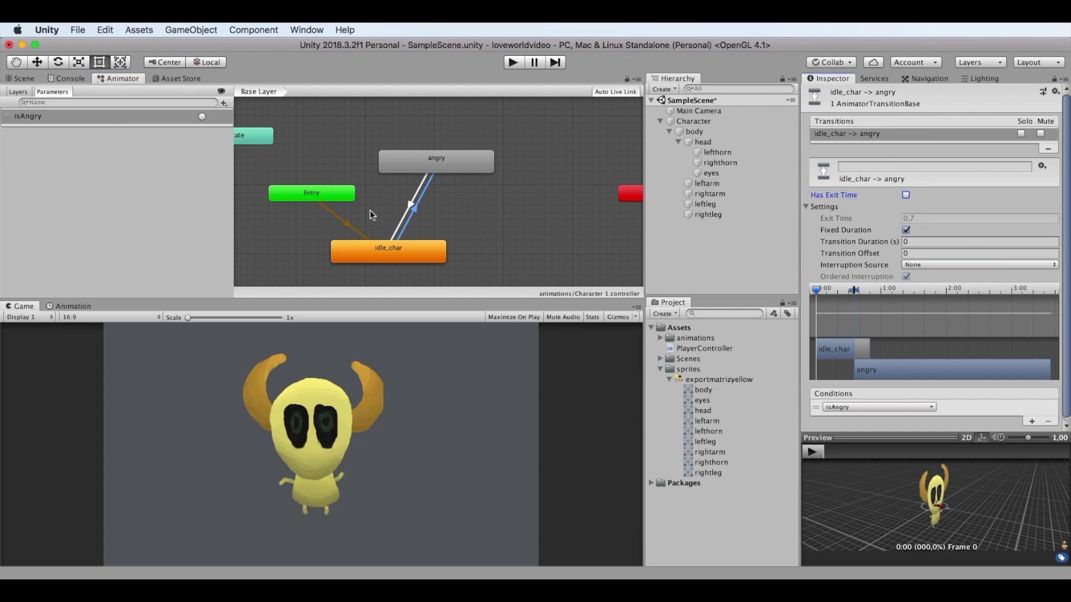
left_click(410, 206)
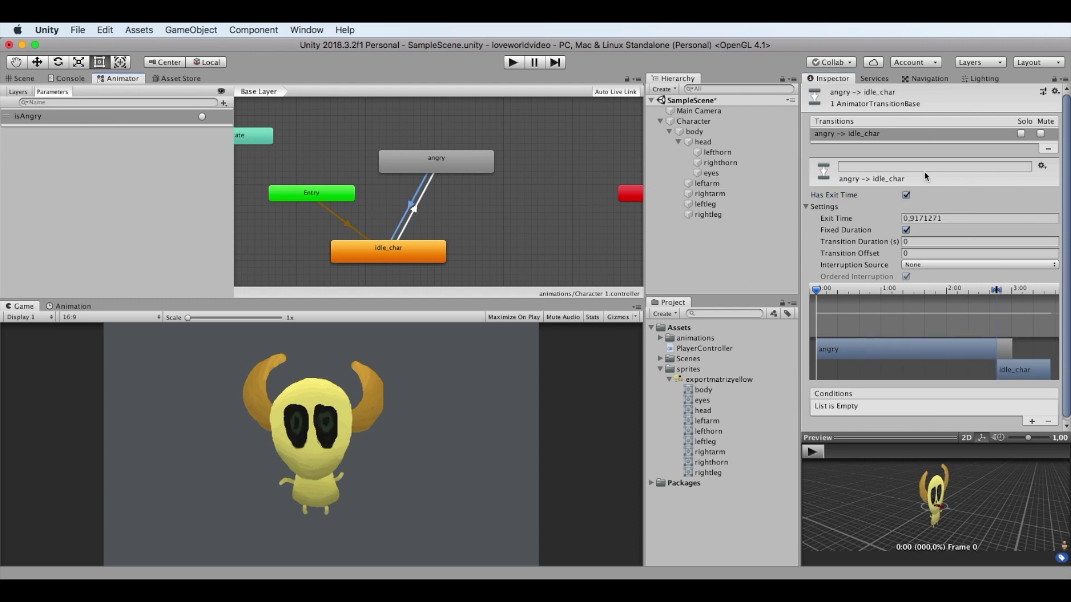
left_click(512, 63)
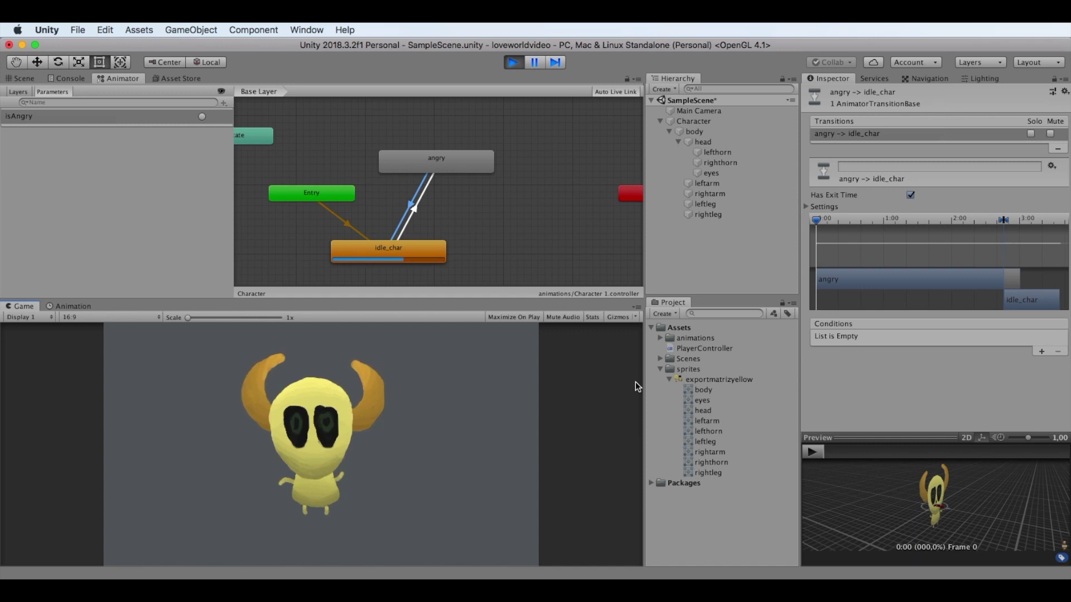
Stop Play mode after watching the angry-to-idle cycle.
left_click(514, 62)
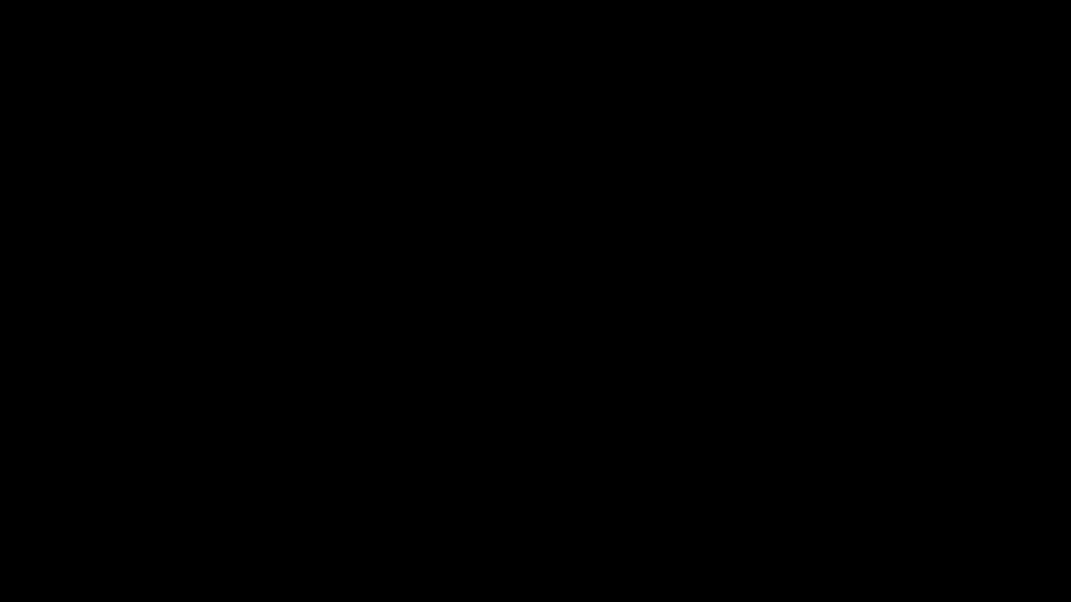